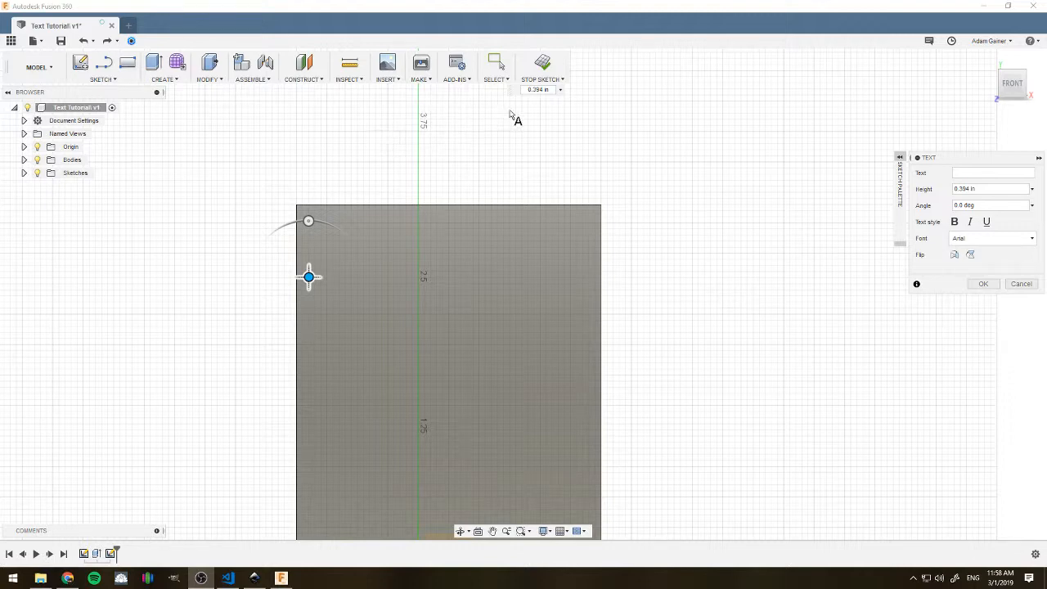
- Enter "Speak Elvish for friend and enter" as the sketch text and open its font choices
left_click(981, 173)
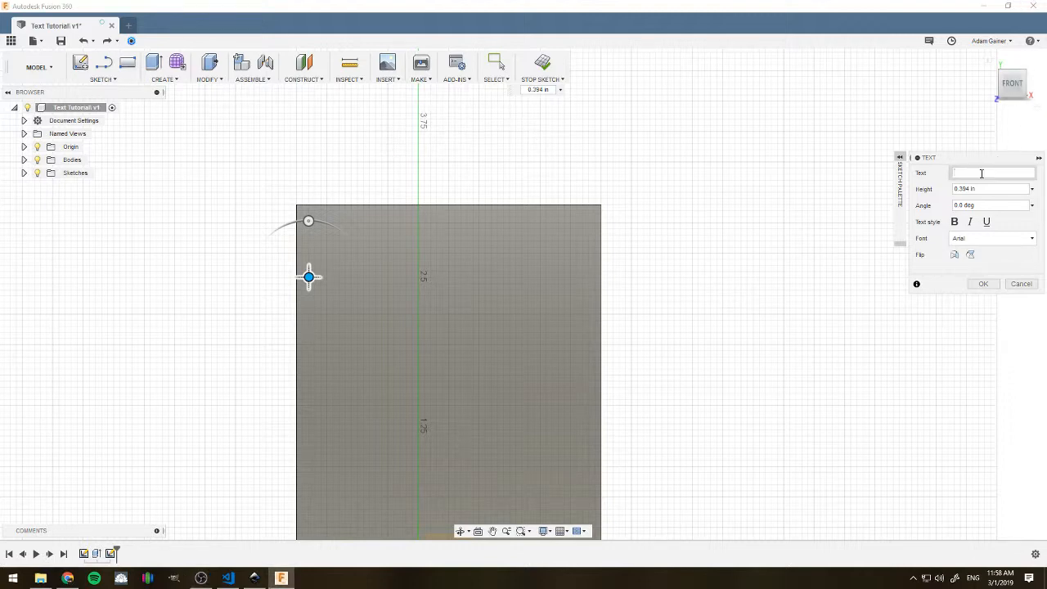
type("Speak")
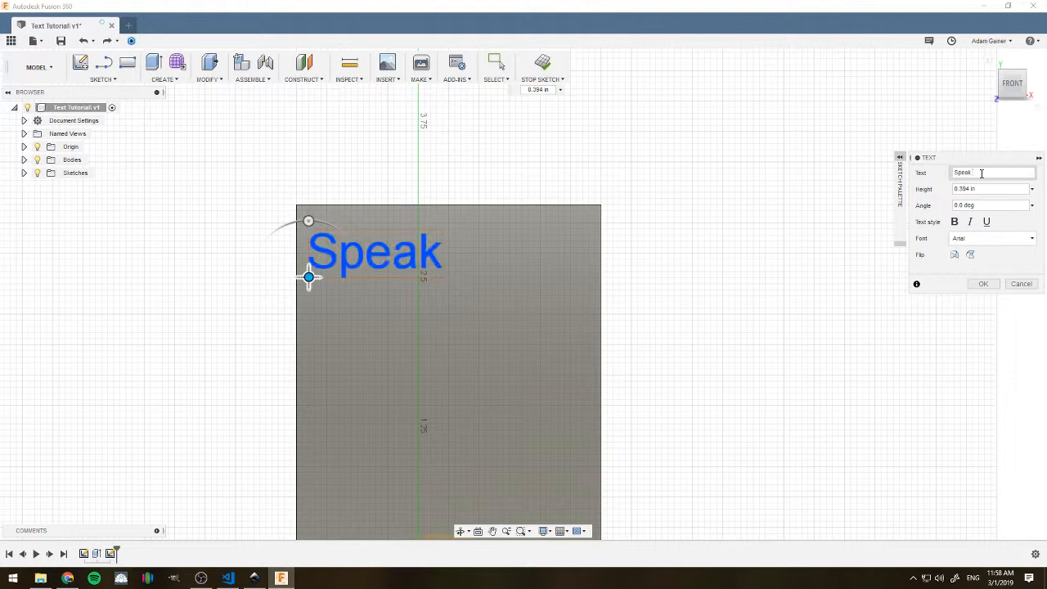
type(" Elvish for")
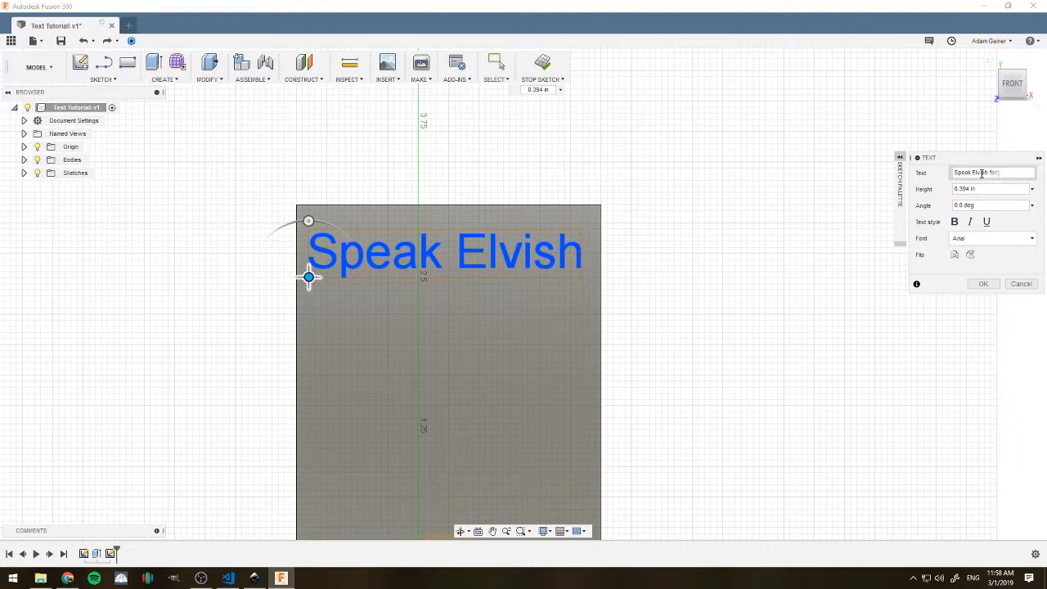
type(" friend and enter")
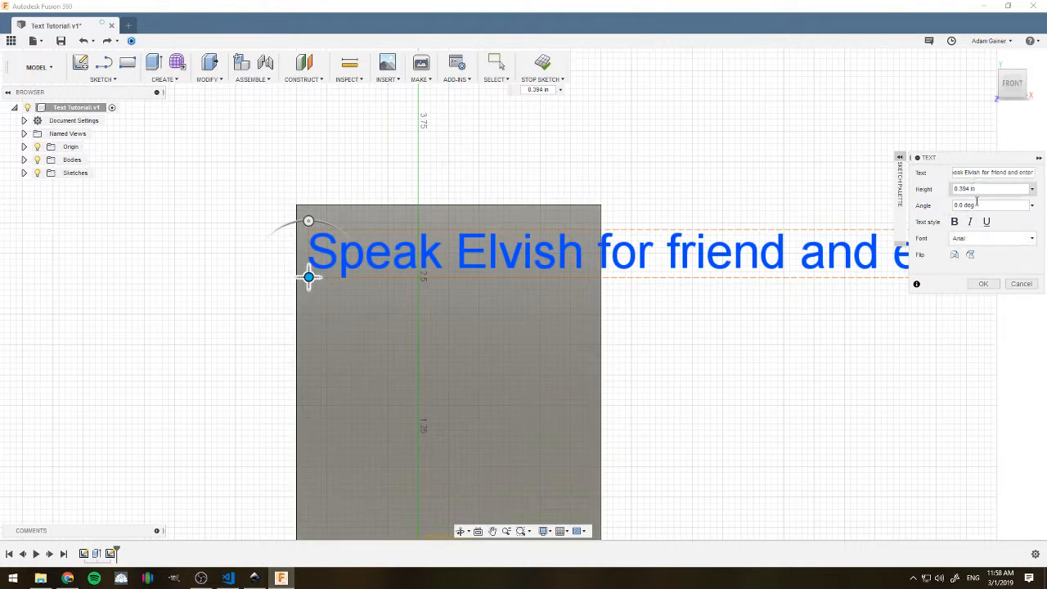
left_click(988, 239)
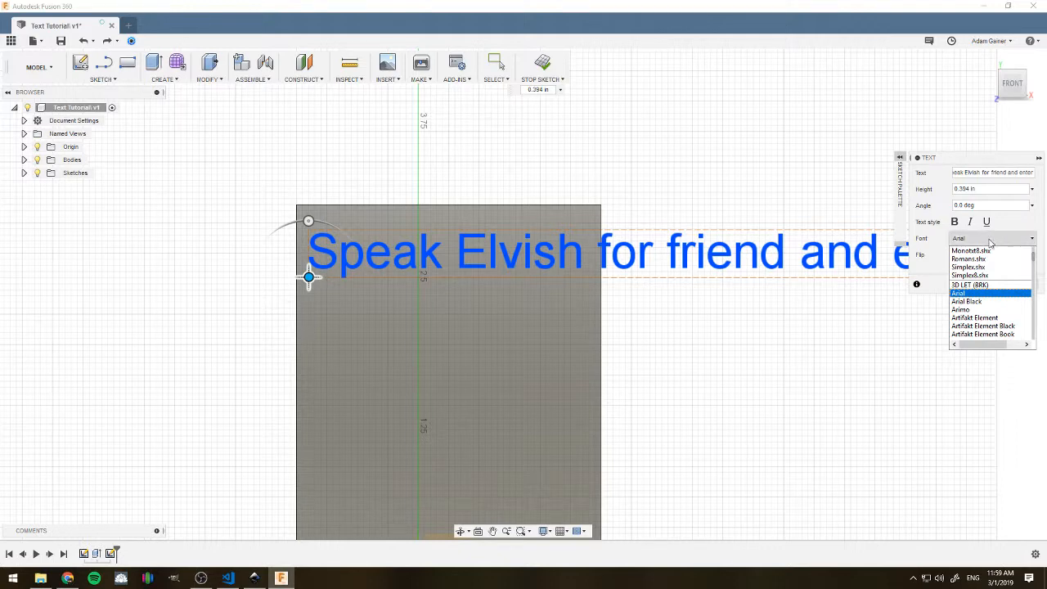
- Switch to Chrome and look through FileInfo's list of font file extensions
left_click(69, 577)
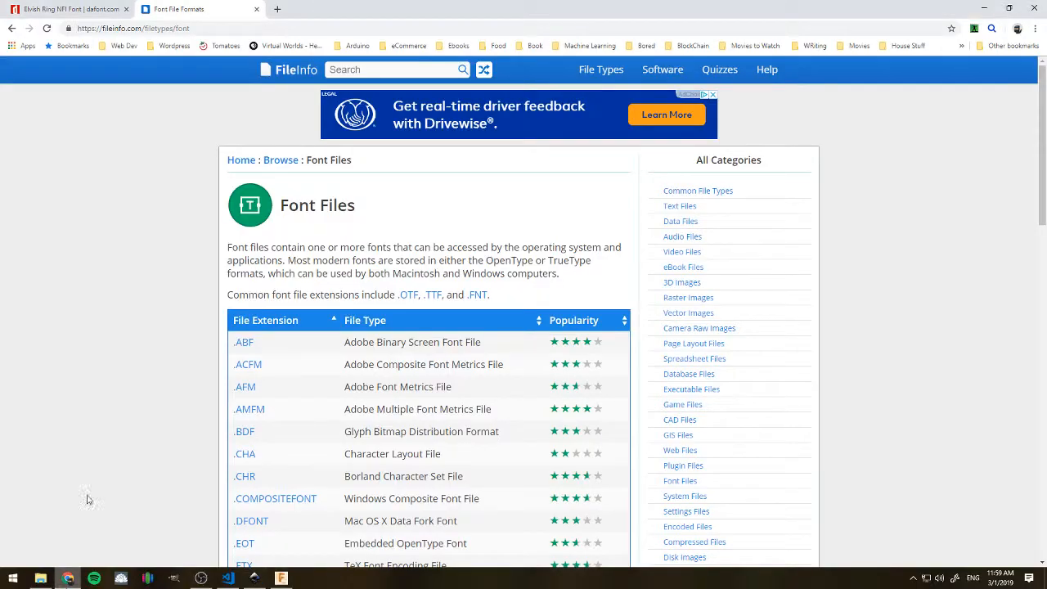
scroll(162, 313, "down", 2)
scroll(162, 313, "down", 10)
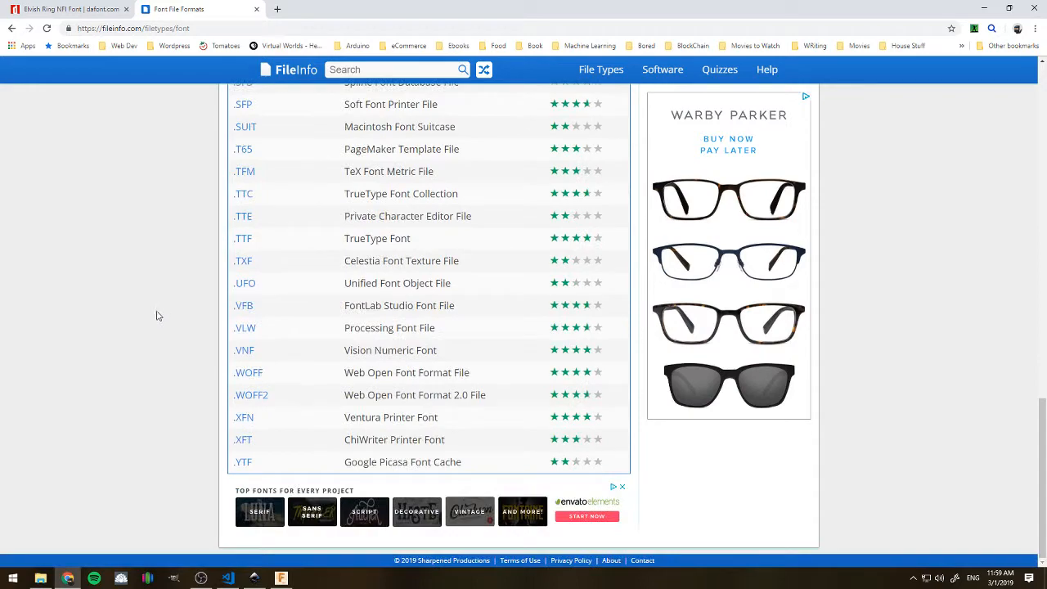
scroll(158, 316, "up", 4)
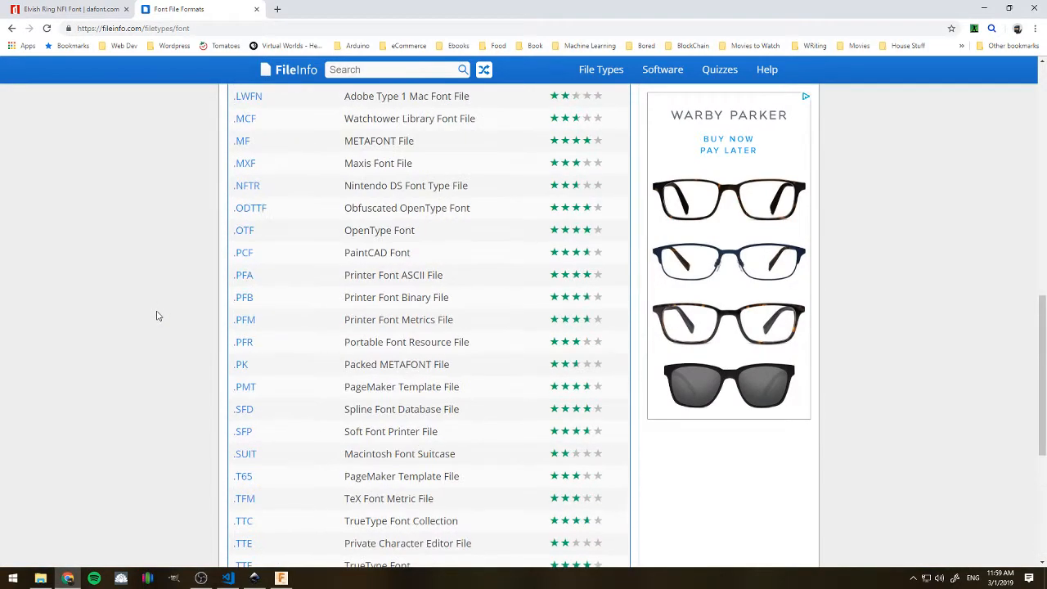
scroll(158, 316, "up", 6)
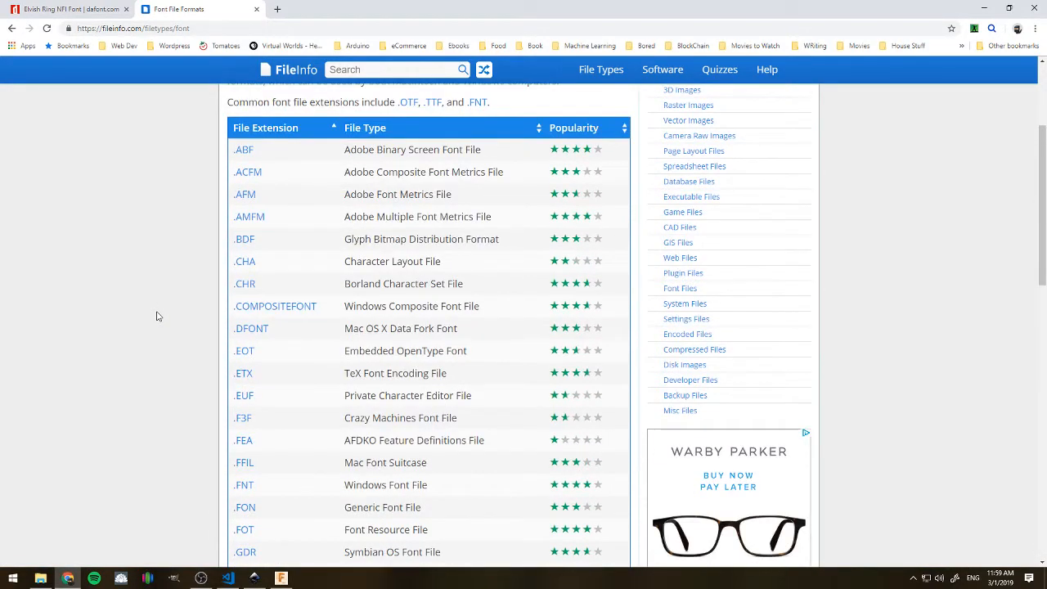
scroll(158, 316, "up", 1)
scroll(159, 320, "down", 5)
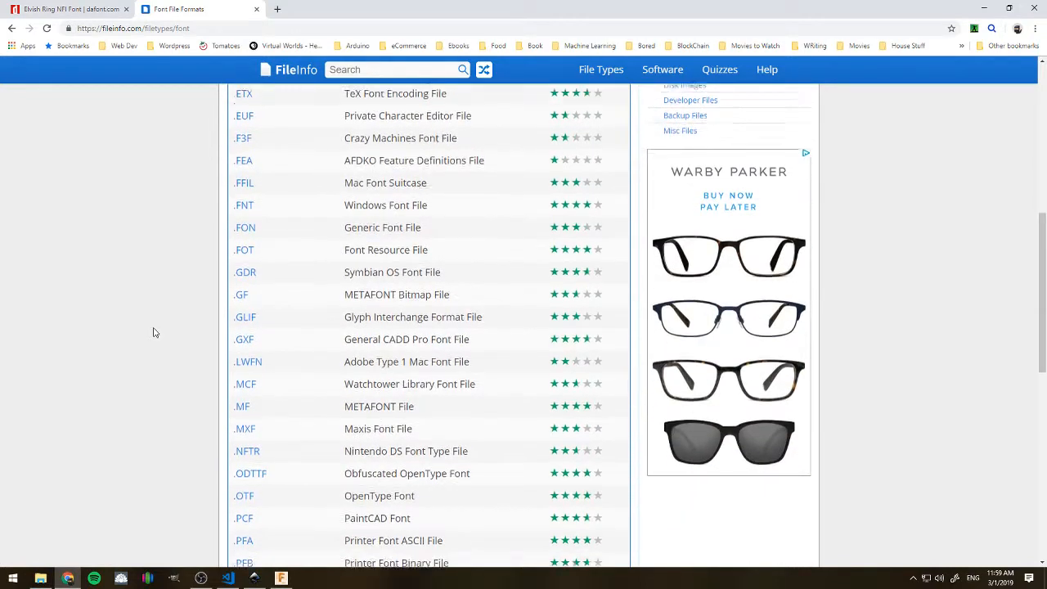
scroll(154, 332, "down", 2)
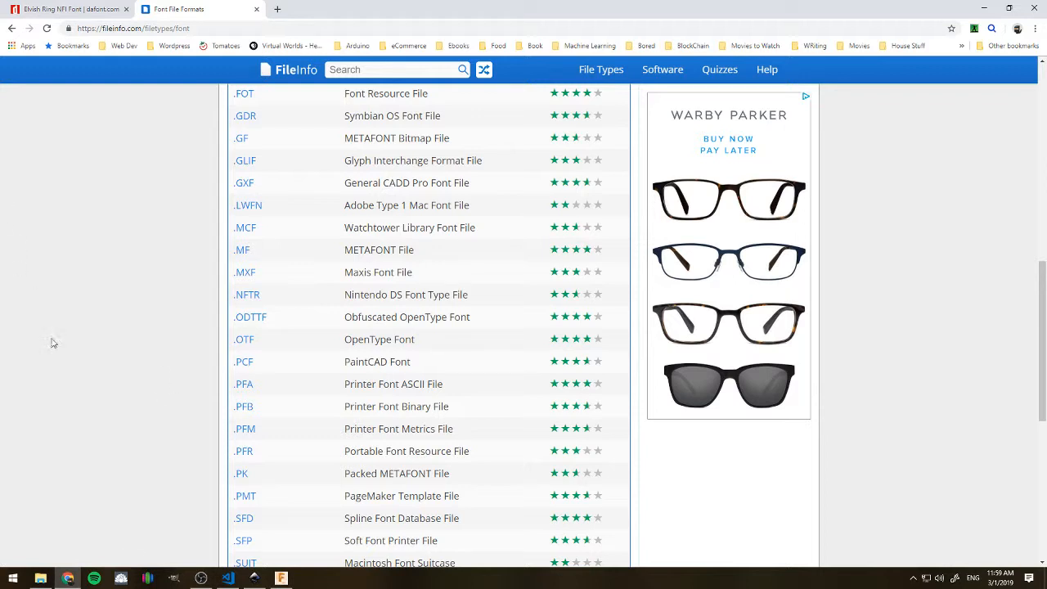
- Return to Fusion 360, set the sketch text's font to Elvish Ring NFI and accept the text
left_click(280, 578)
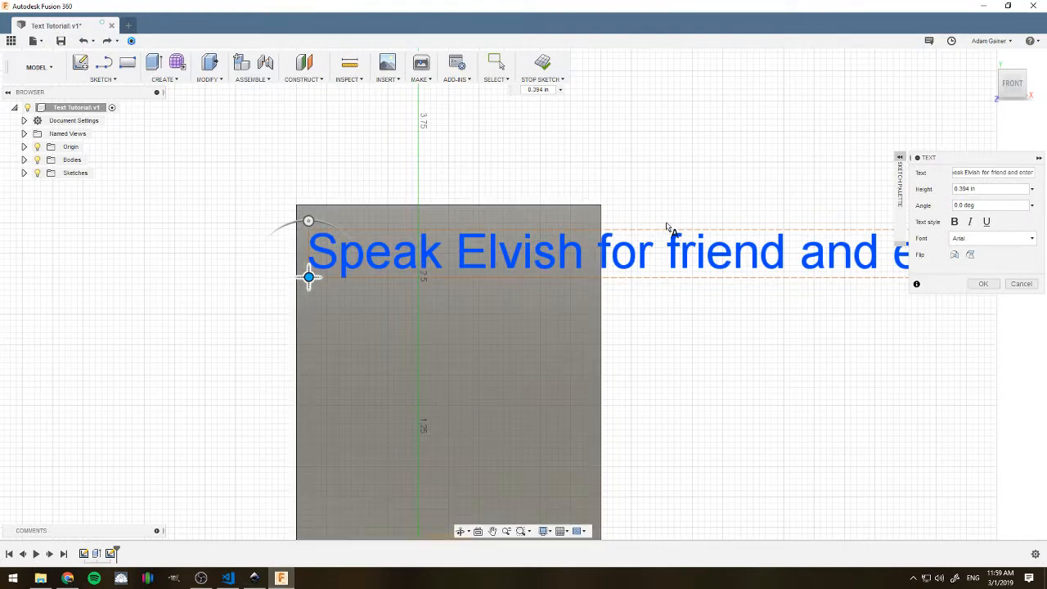
left_click(1015, 243)
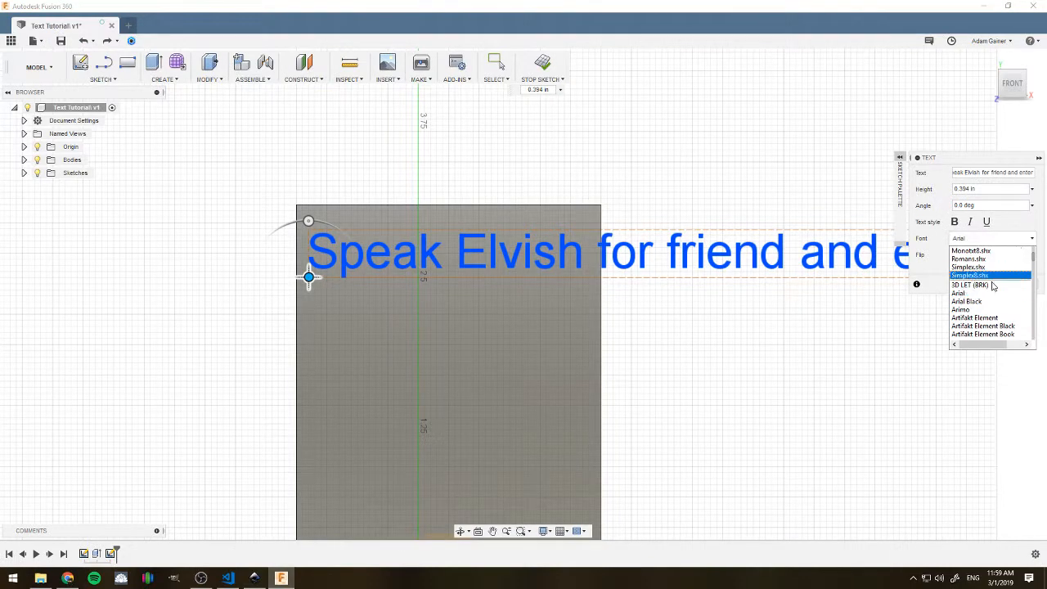
scroll(989, 313, "down", 4)
scroll(988, 314, "down", 10)
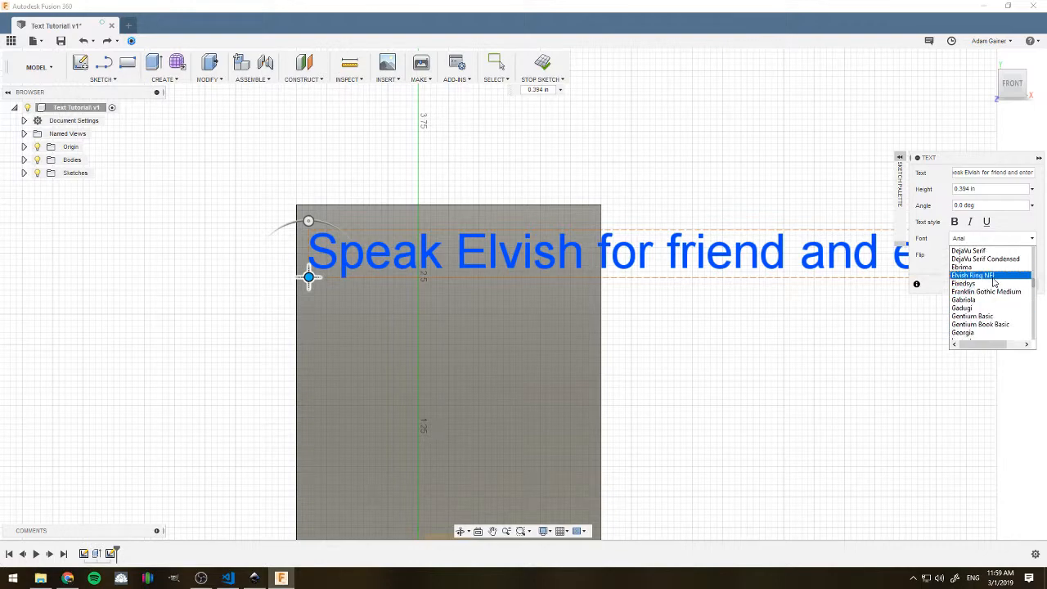
left_click(975, 275)
scroll(744, 271, "down", 4)
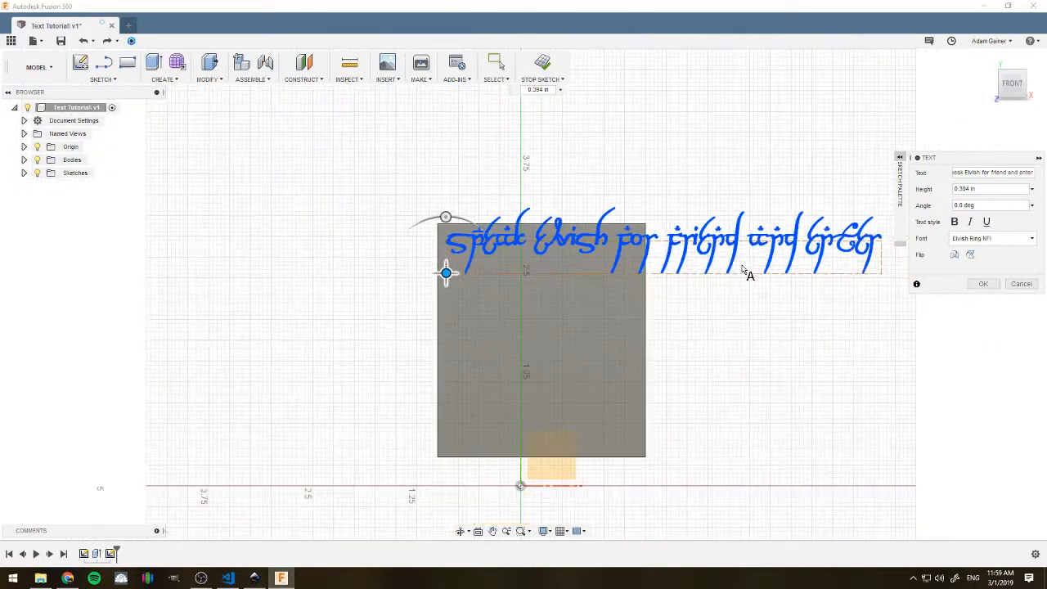
scroll(730, 276, "up", 2)
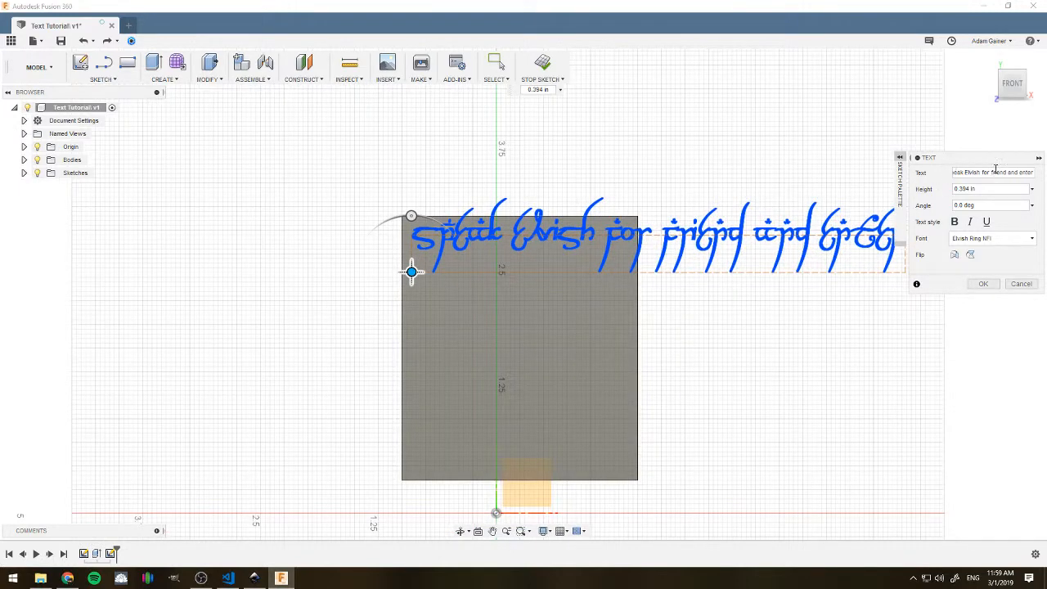
triple_click(992, 172)
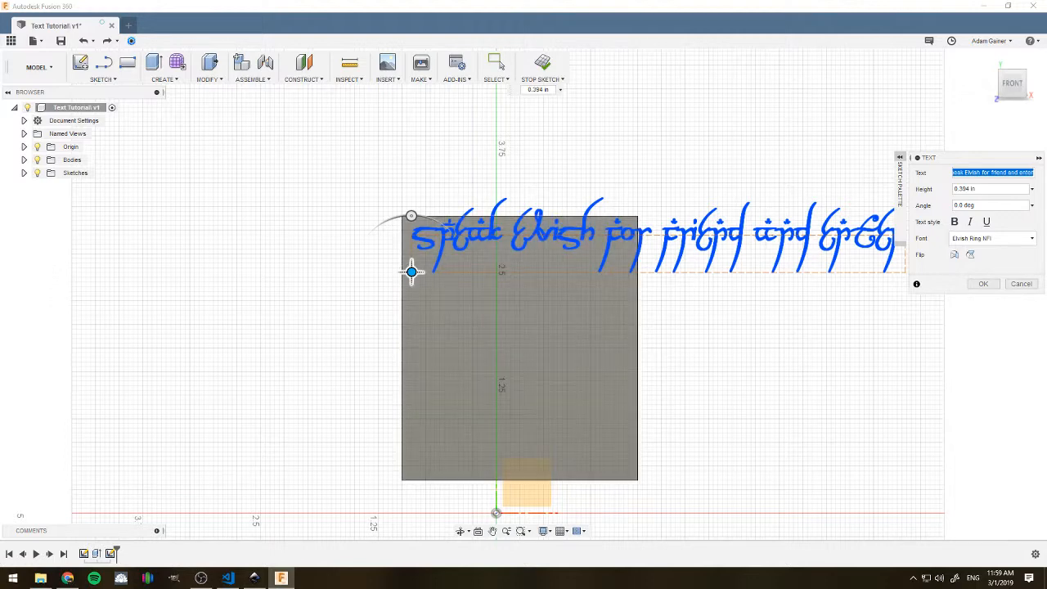
left_click(1000, 173)
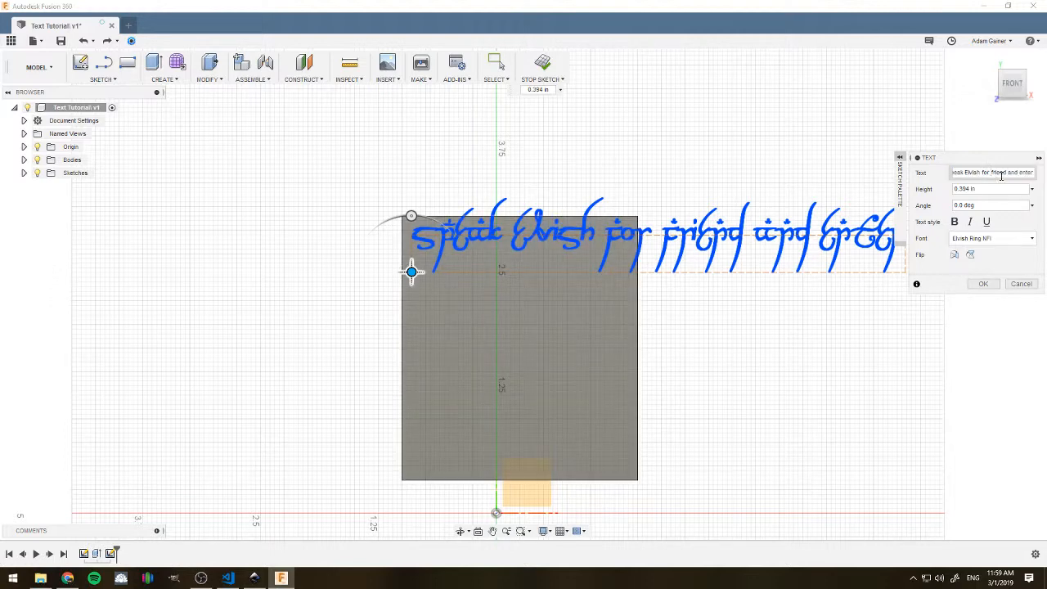
key("Return")
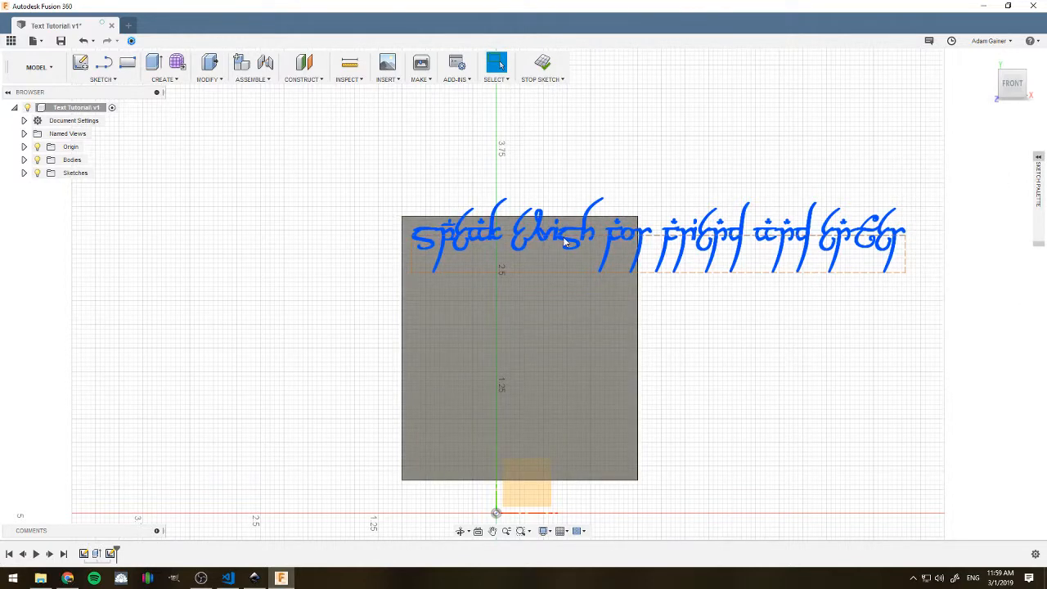
right_click(563, 236)
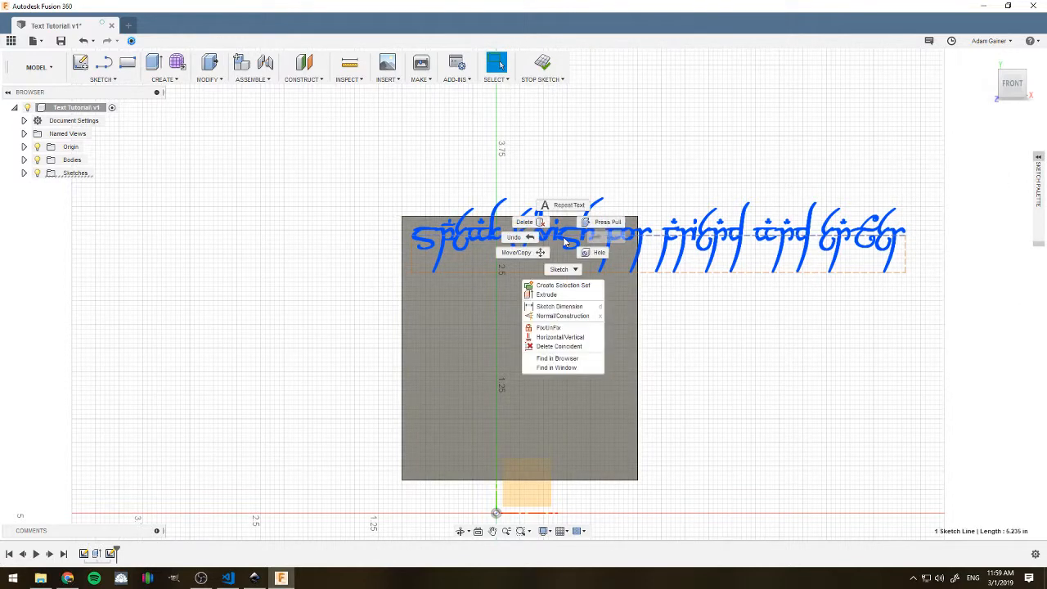
left_click(451, 241)
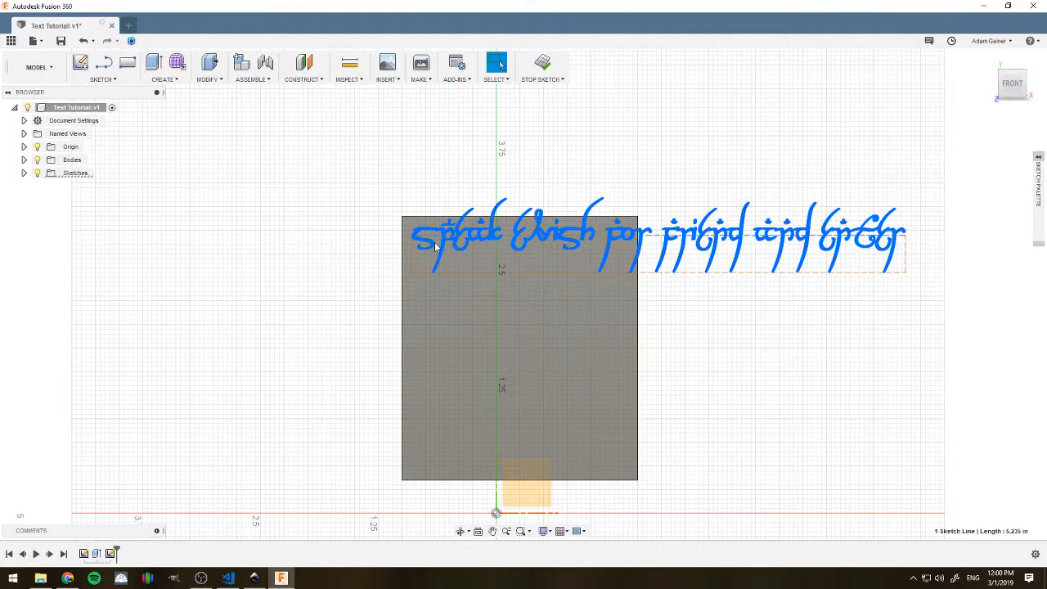
right_click(435, 242)
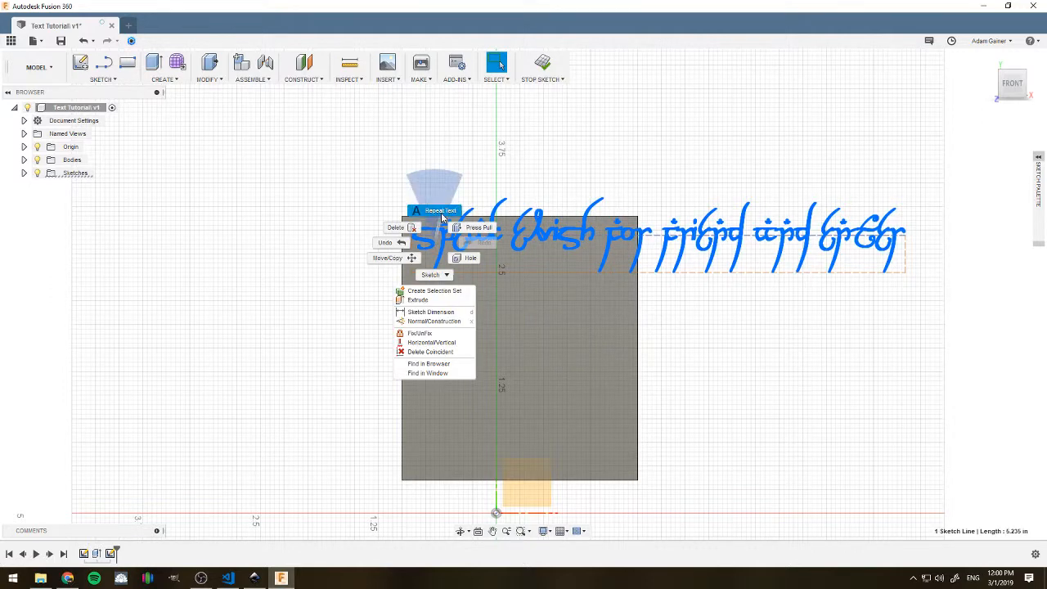
left_click(441, 212)
key("Escape")
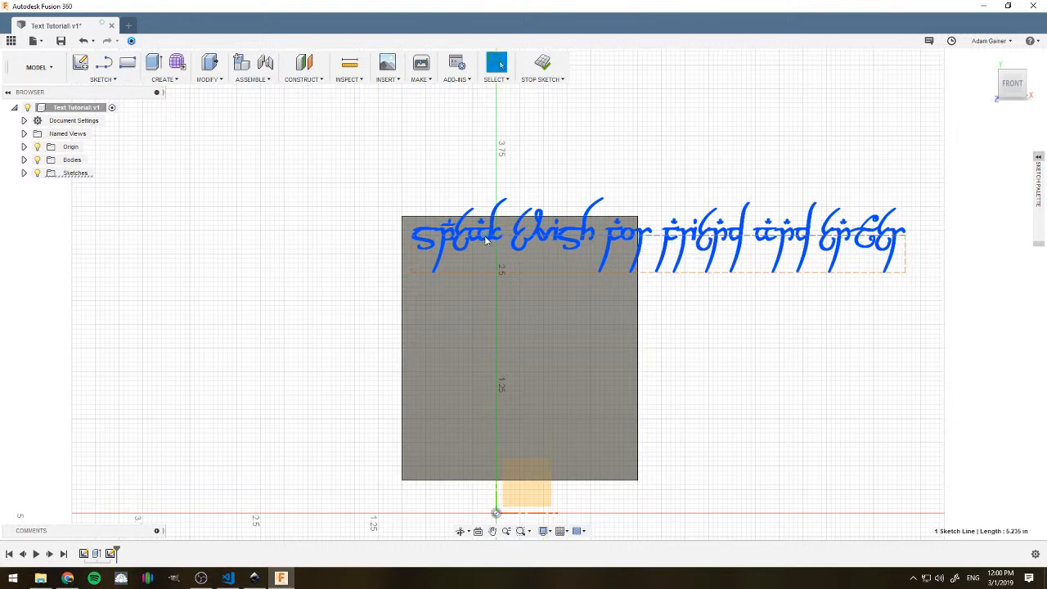
- Place a new sketch text near the upper-left corner of the rectangular face, reading "Speak Elvish for friend and"
left_click(116, 81)
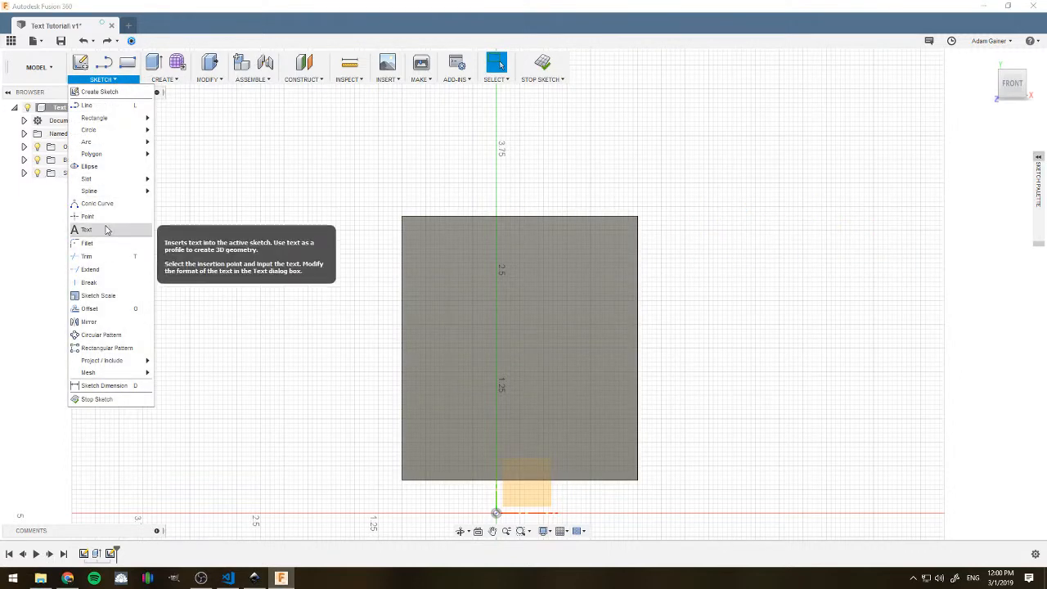
left_click(85, 229)
left_click(411, 243)
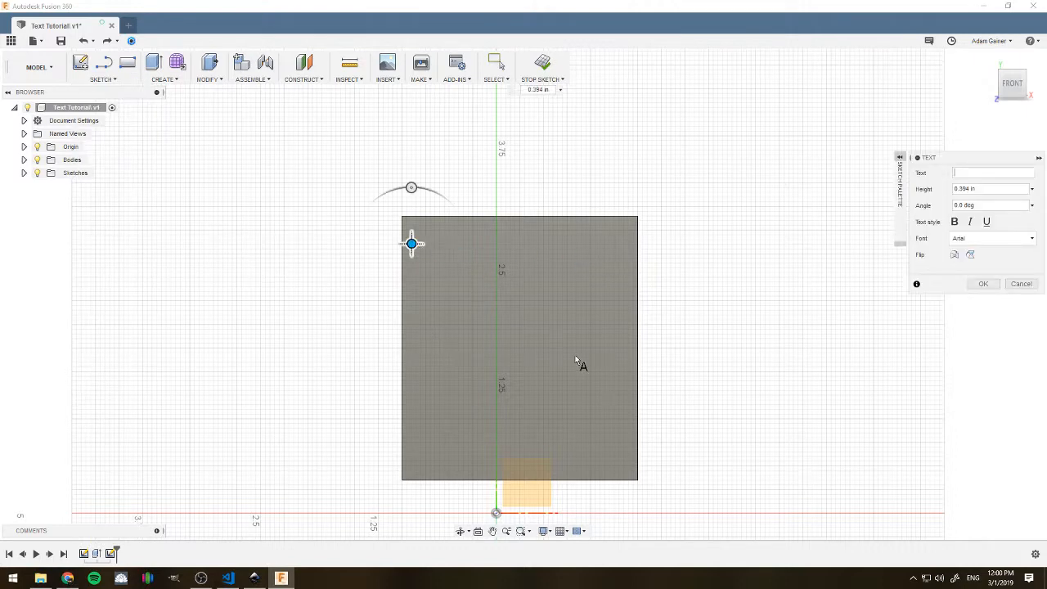
type("Speak Elvish")
type(" a")
key("BackSpace")
type("fo")
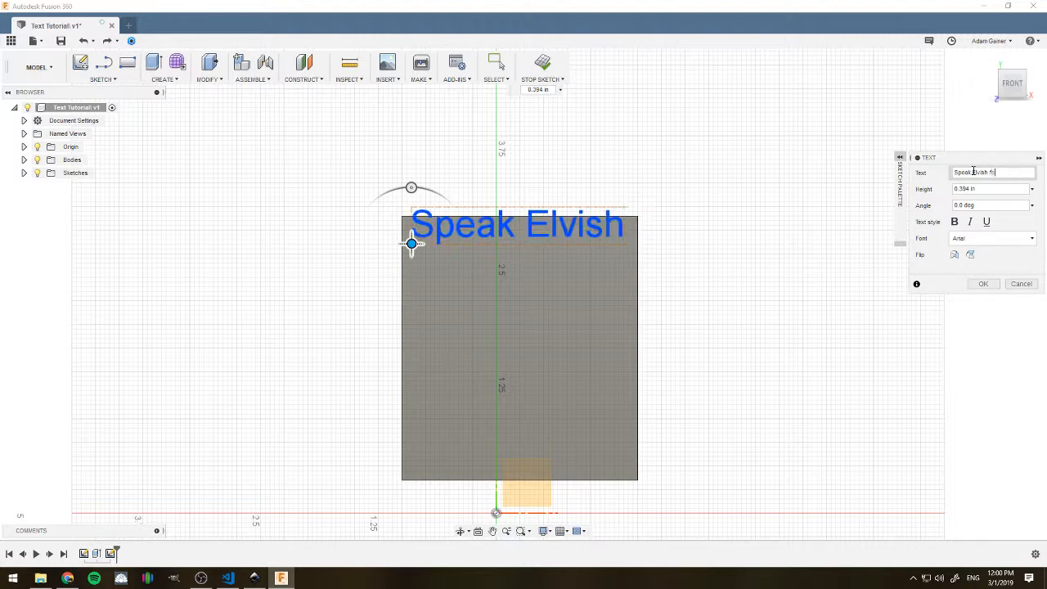
type("r friend and")
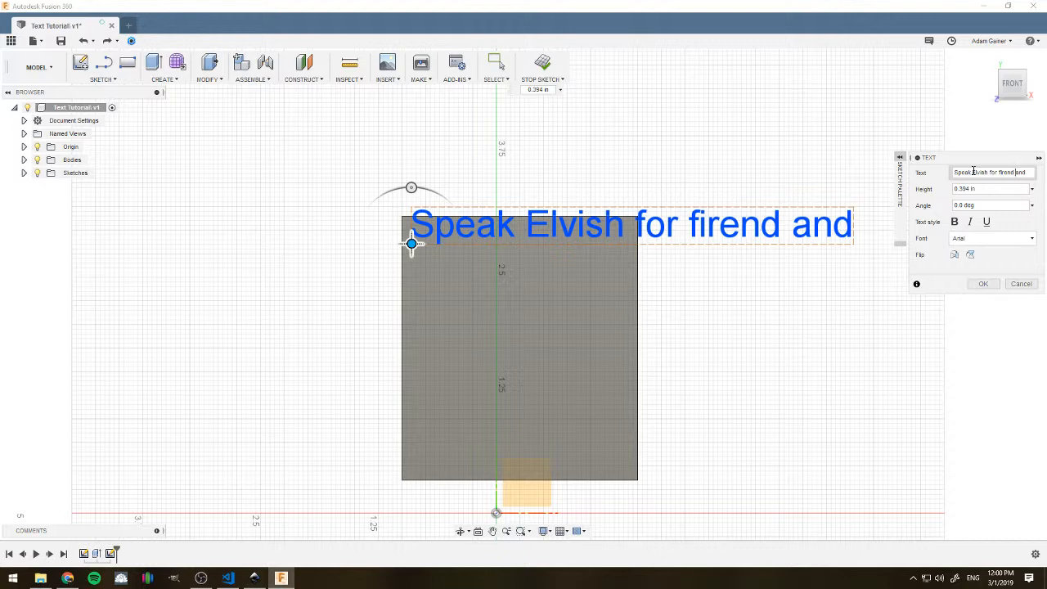
key("Left")
key("Left")
key("Left")
key("Delete")
type("r")
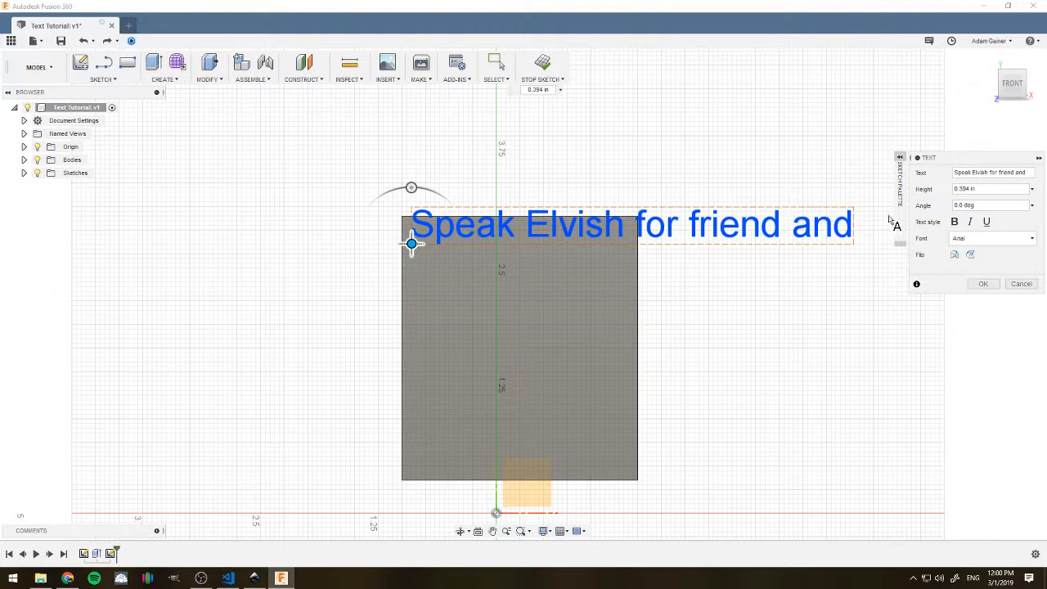
- Set the new text's font to NissanOpti and accept the text
left_click(995, 238)
scroll(1011, 298, "down", 5)
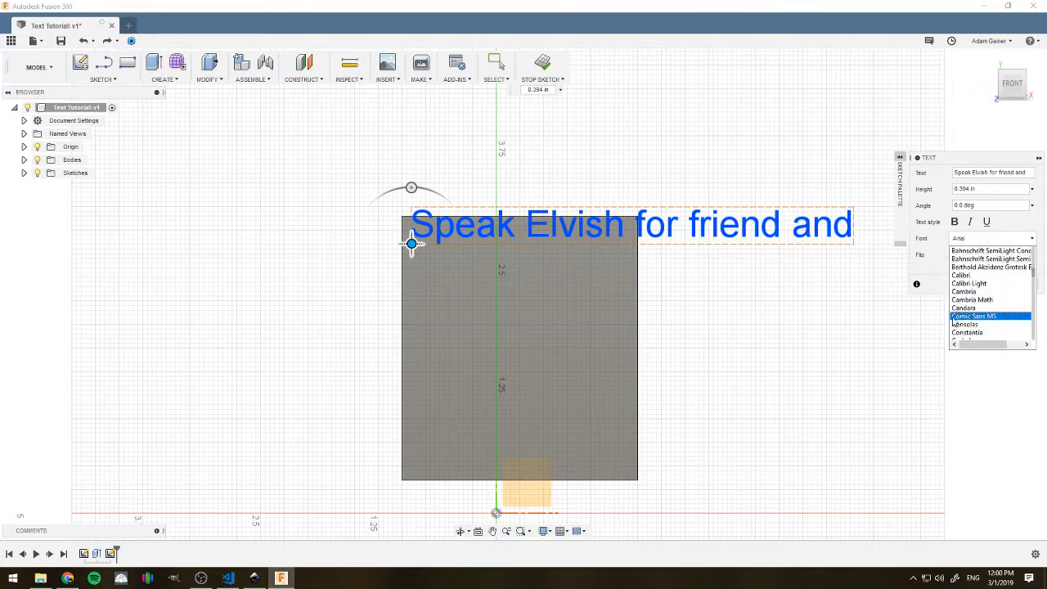
scroll(973, 301, "down", 6)
scroll(965, 310, "down", 12)
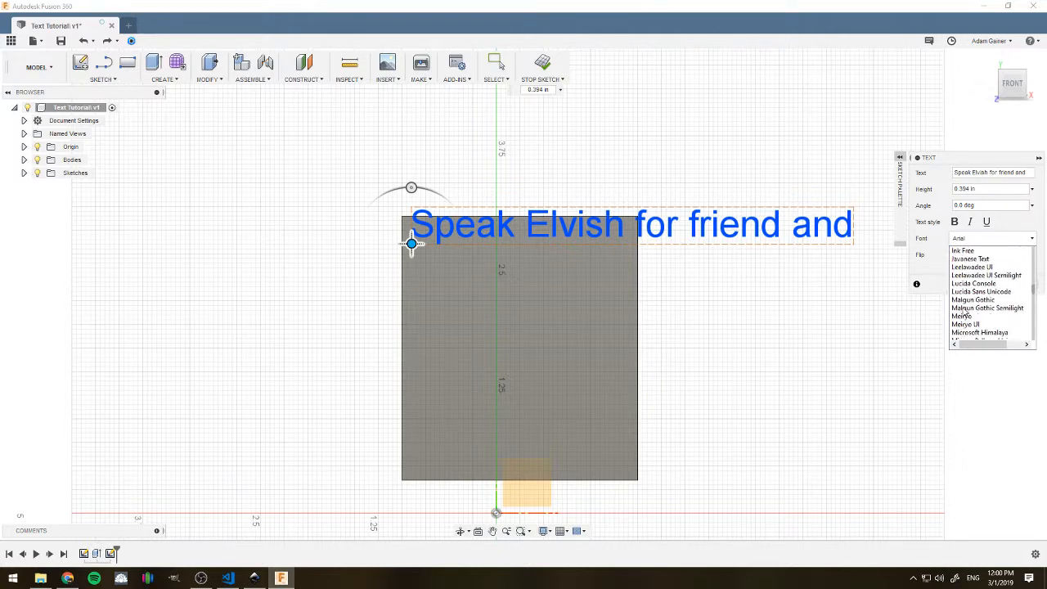
scroll(966, 313, "down", 10)
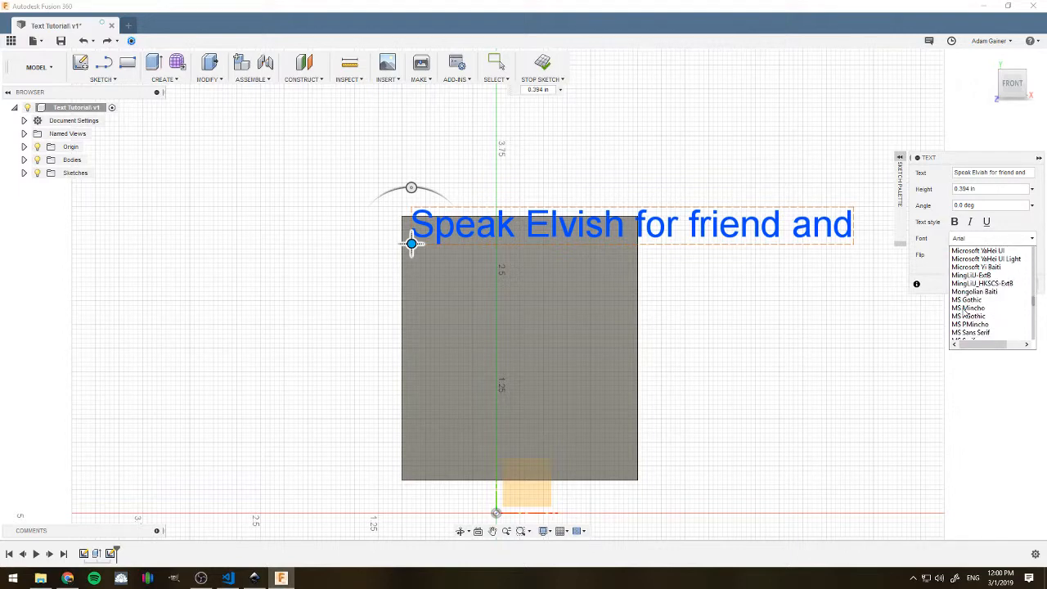
scroll(969, 311, "down", 5)
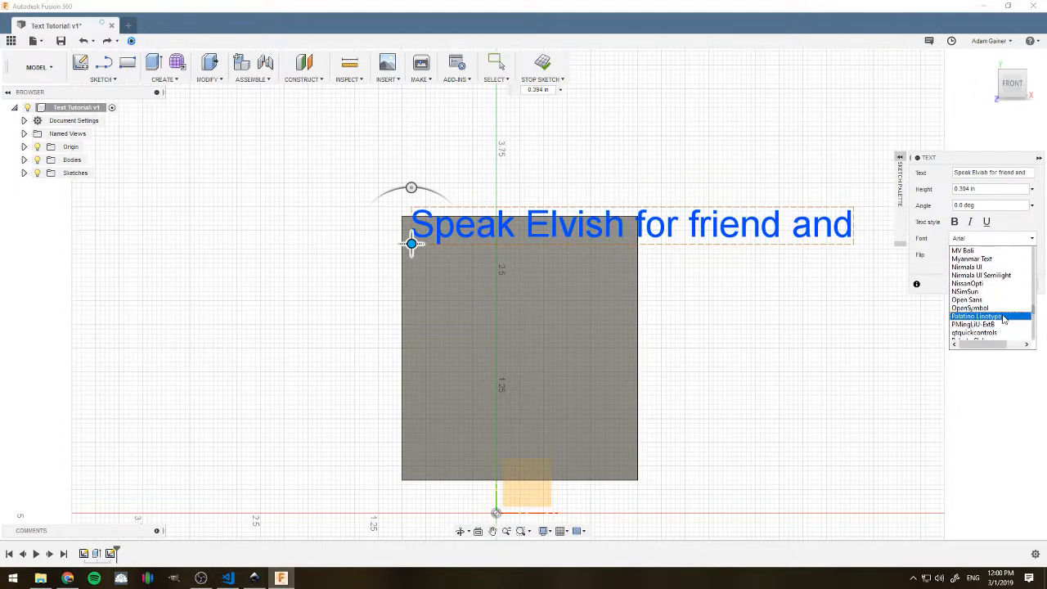
left_click(973, 283)
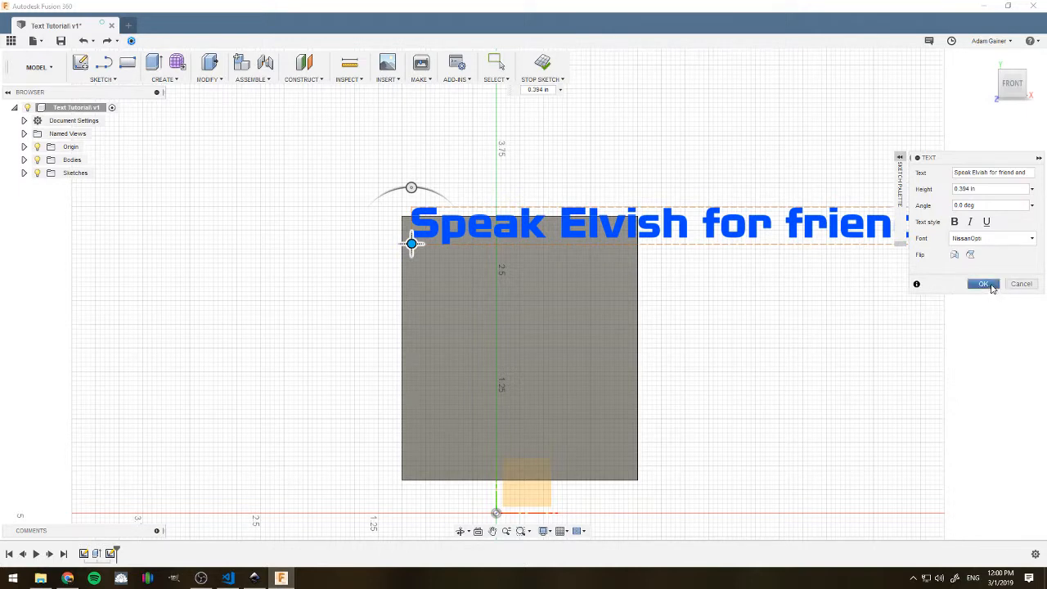
left_click(984, 284)
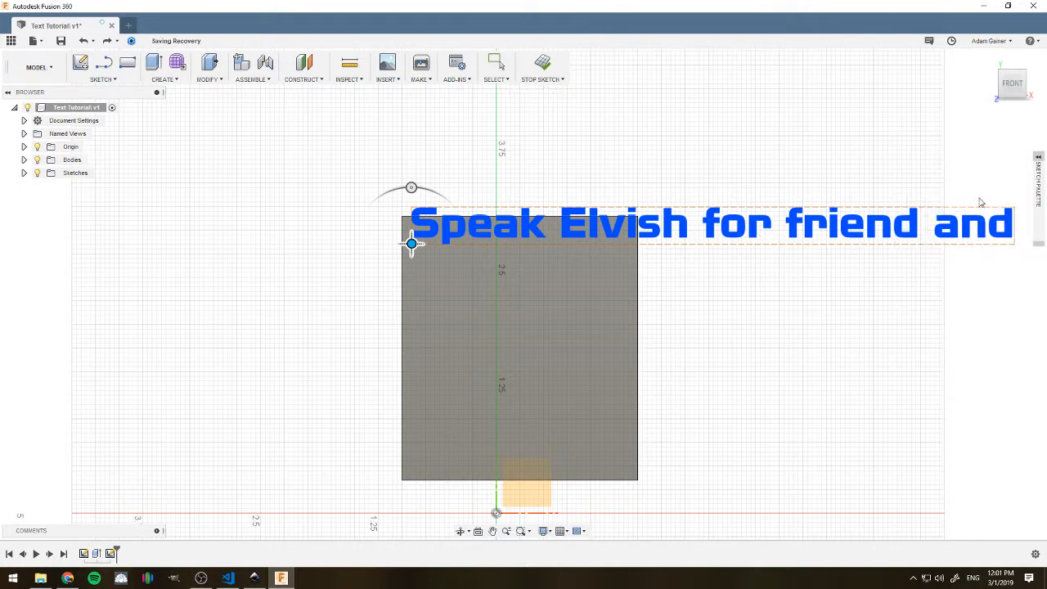
- Change the sketch text's font to NSimSun, accept the edit, and delete the text from the sketch
right_click(800, 233)
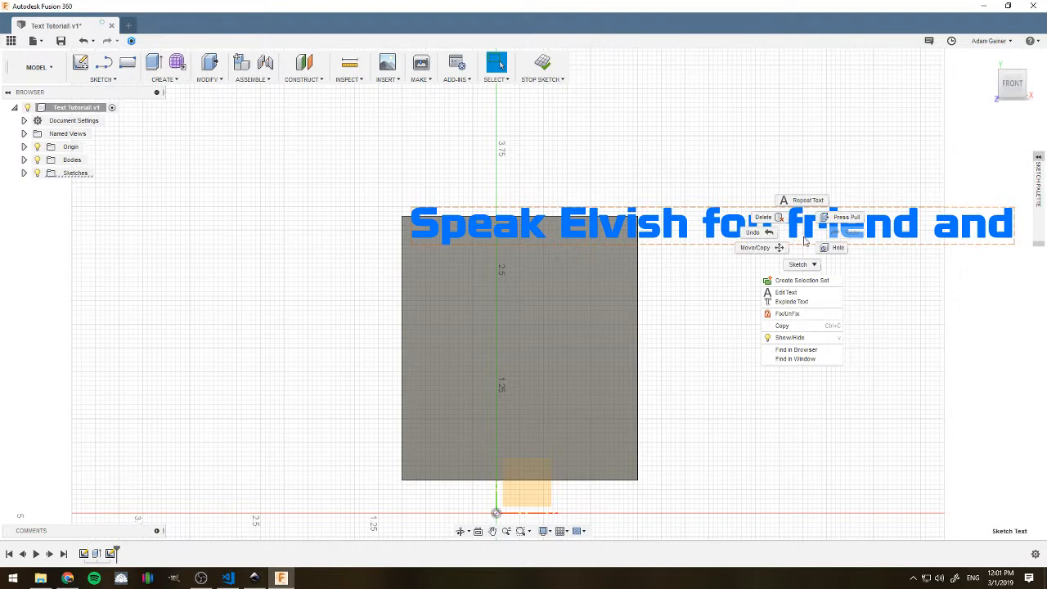
left_click(814, 292)
left_click(980, 239)
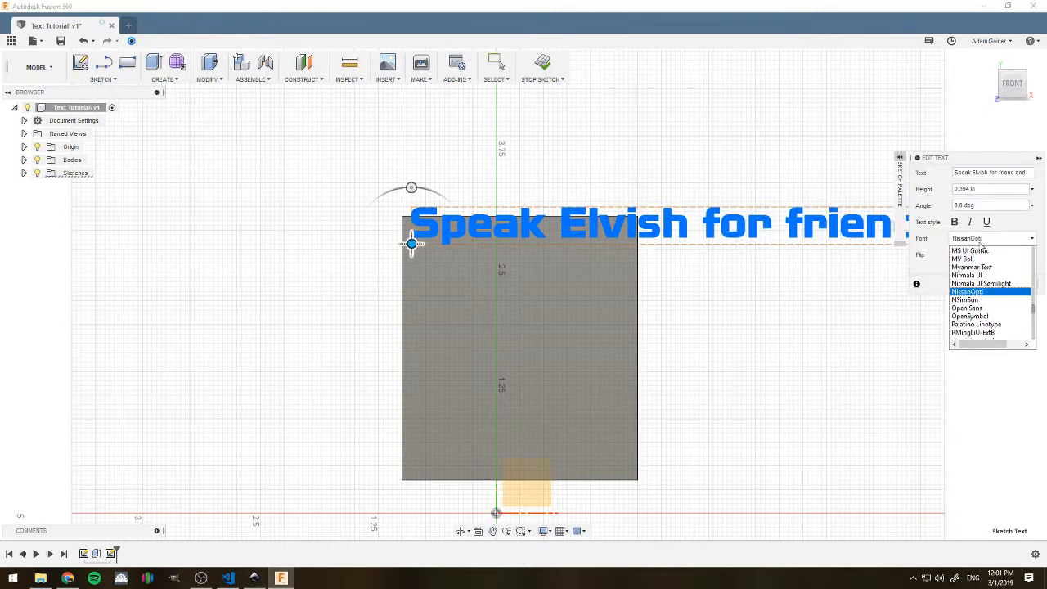
left_click(977, 301)
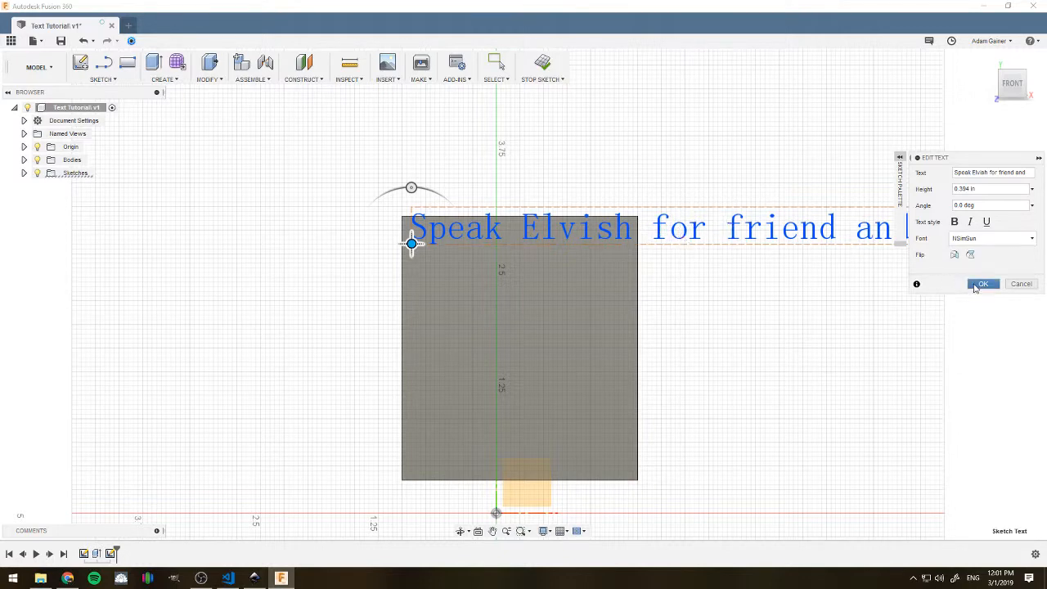
left_click(982, 284)
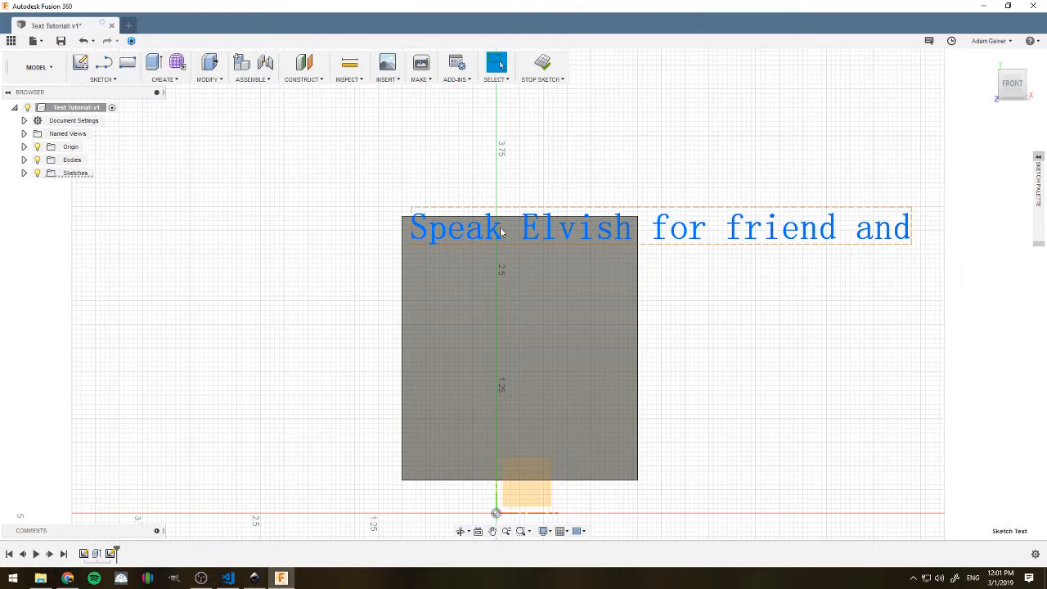
key("Delete")
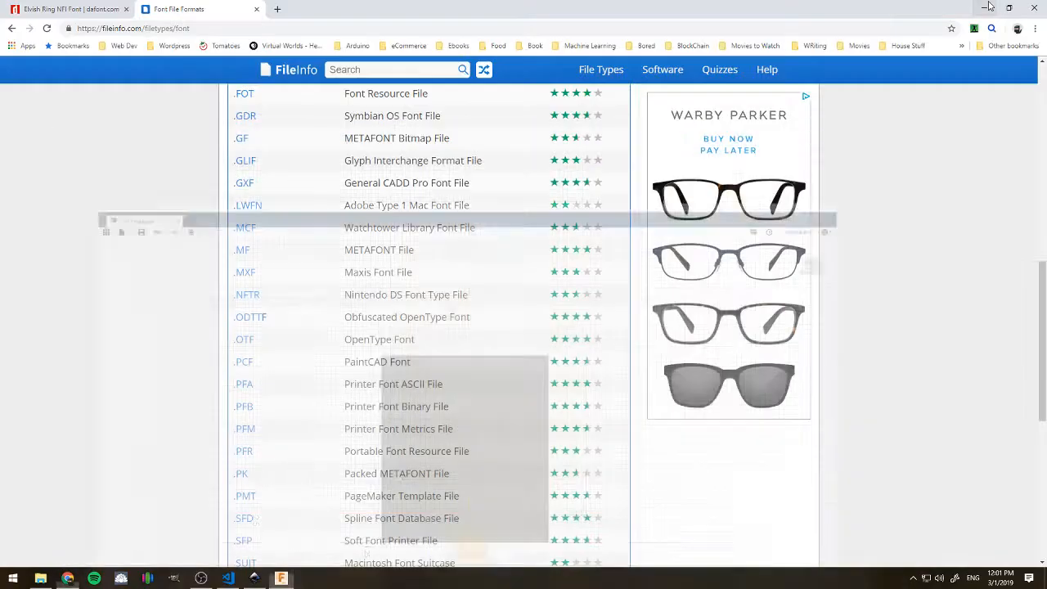
- Switch to Chrome and view the dafont page for the Elvish Ring NFI font
left_click(984, 5)
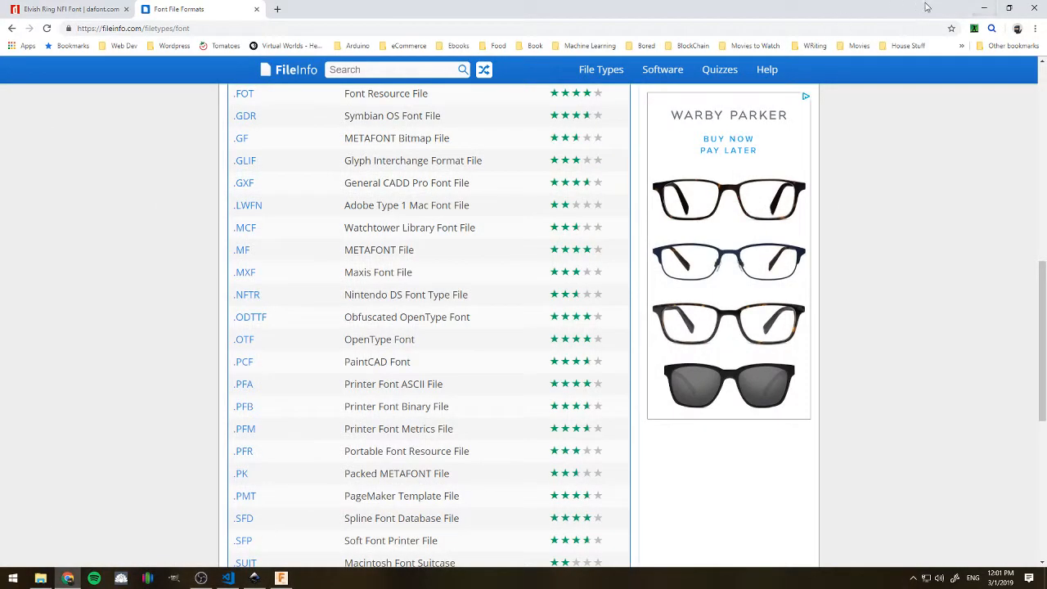
left_click(84, 9)
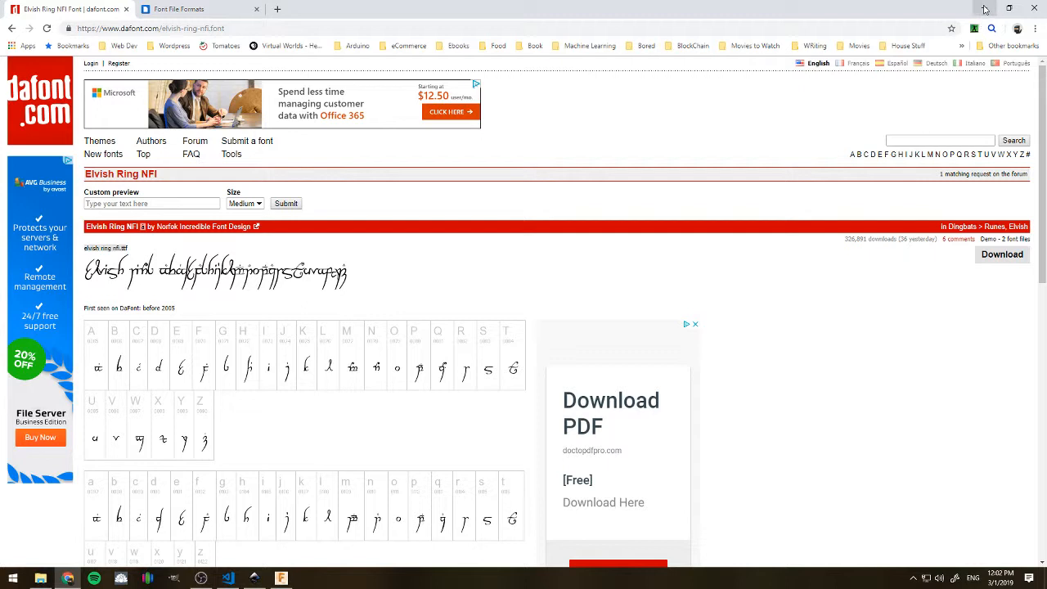
left_click(985, 9)
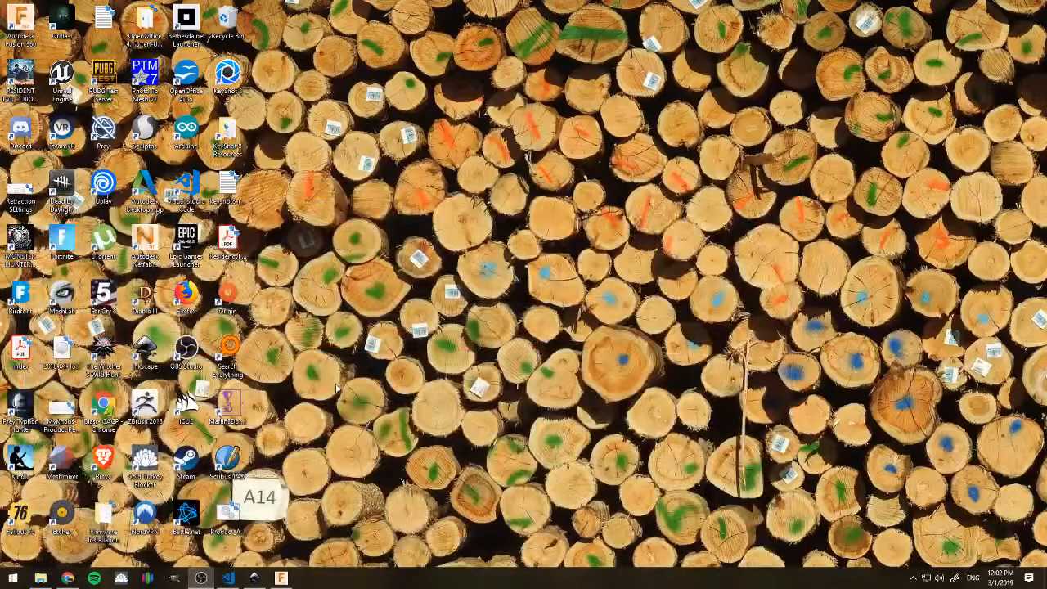
- Switch to Inkscape and create a flowed text frame across most of the page, reading "Speak Elvish for Friend and Enter"
left_click(254, 578)
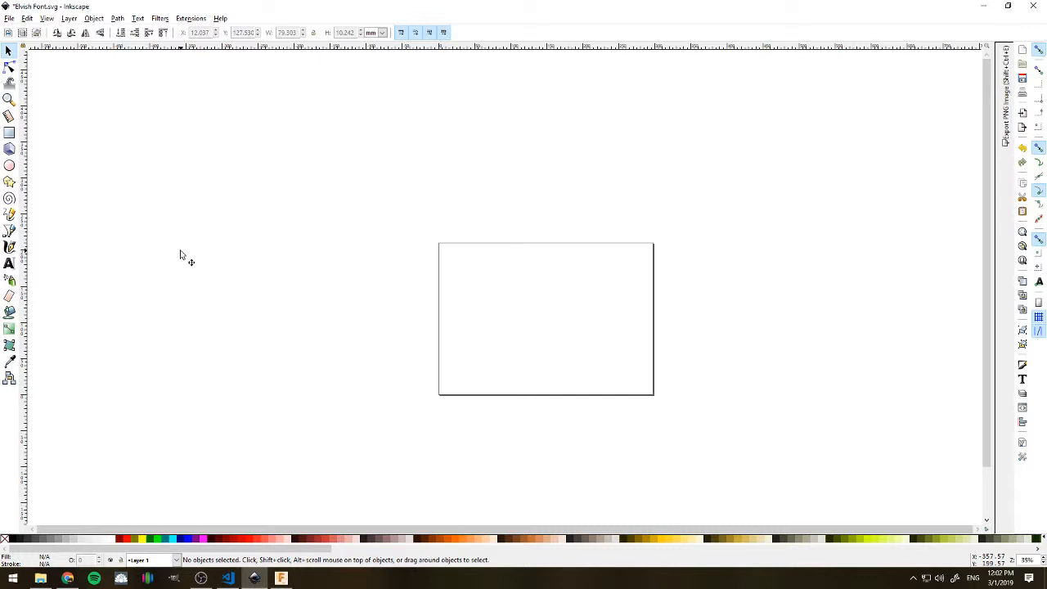
left_click(9, 263)
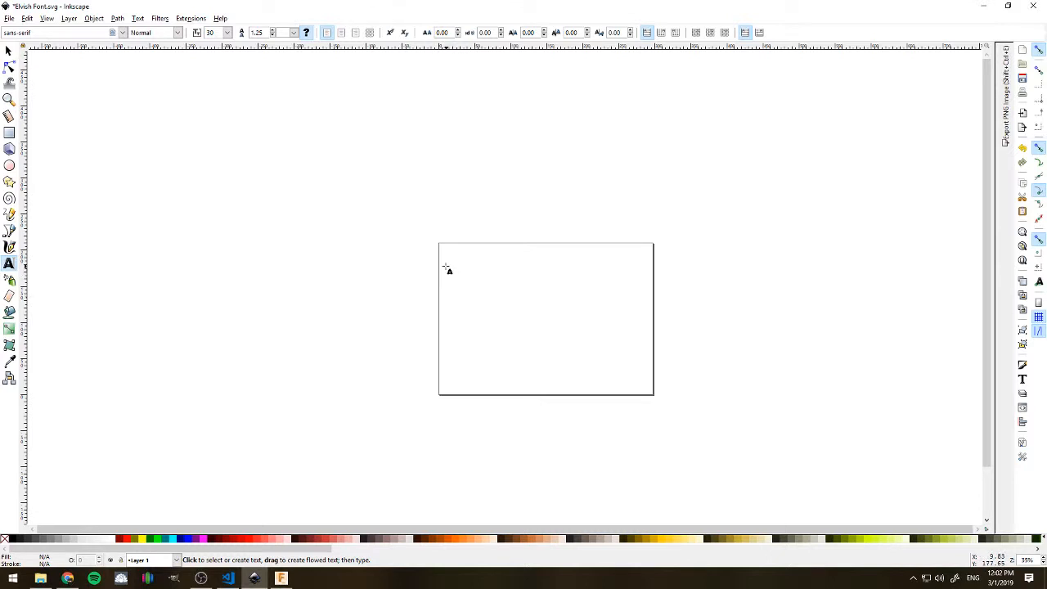
left_click_drag(446, 267, 631, 371)
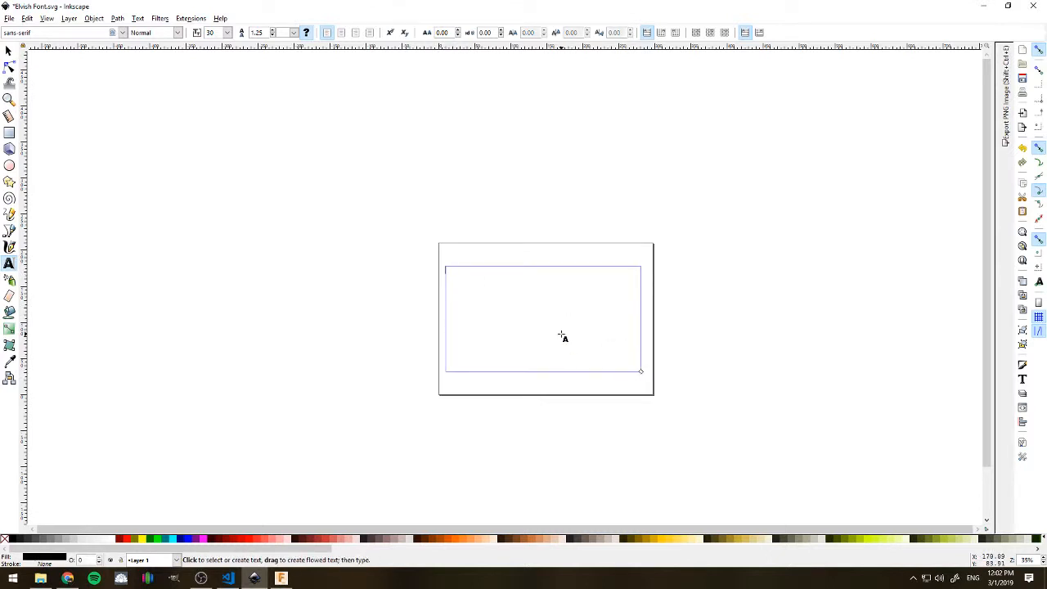
type("Speak E")
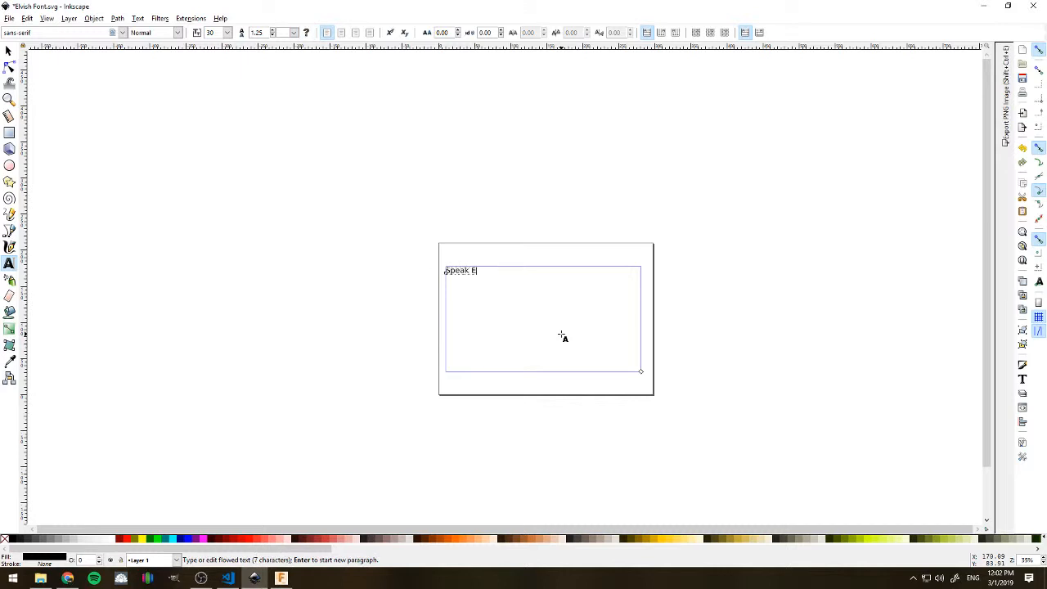
type("vlvish for Friend ")
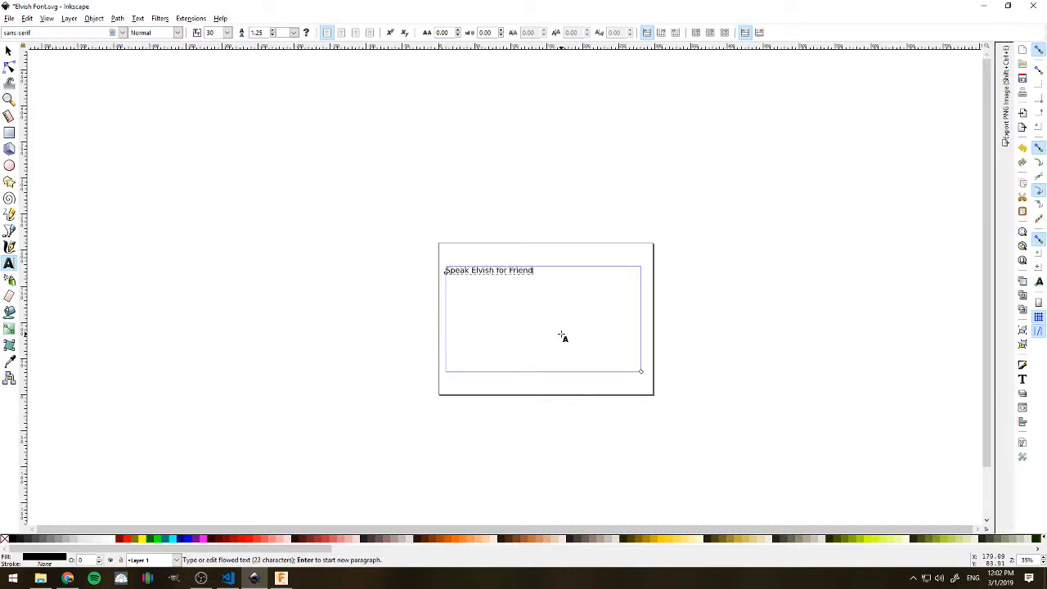
type("and enter:")
key("BackSpace")
type("E")
key("Return")
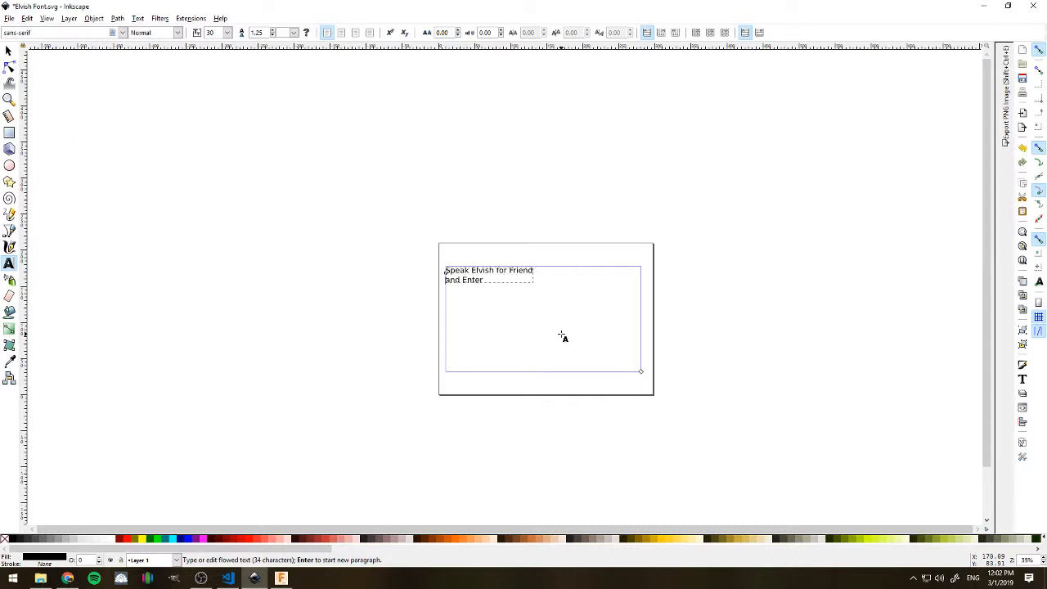
- Center-align all of the frame's text and set its font size to 40
left_click(485, 281)
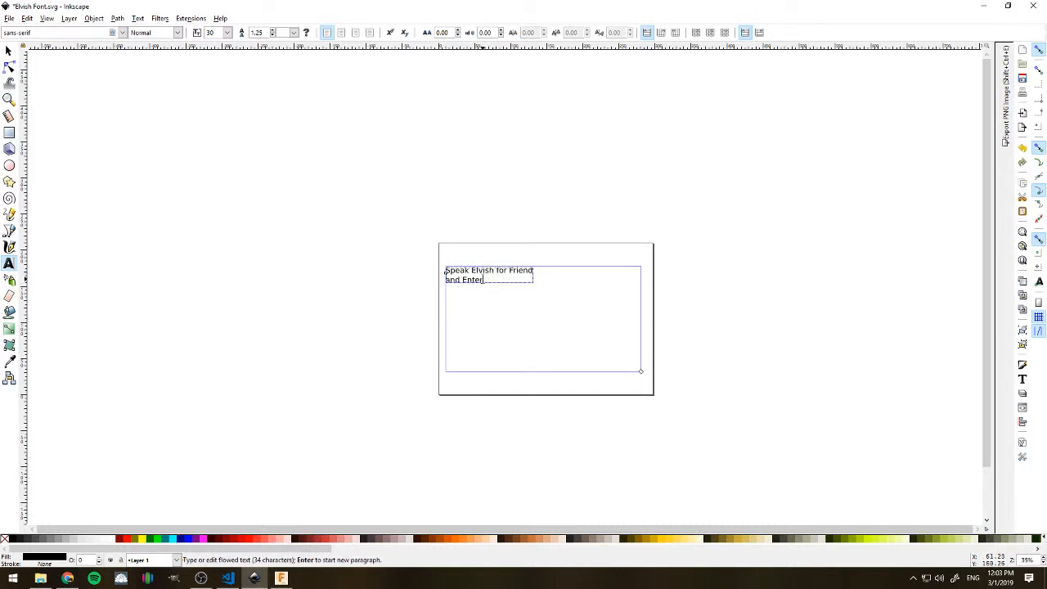
key("ctrl+a")
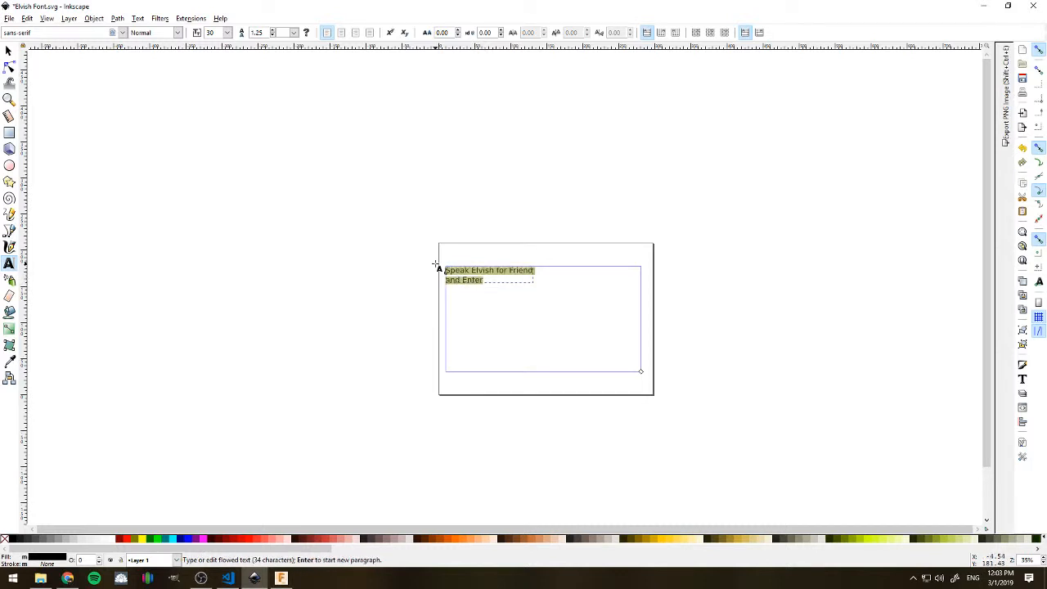
left_click(341, 33)
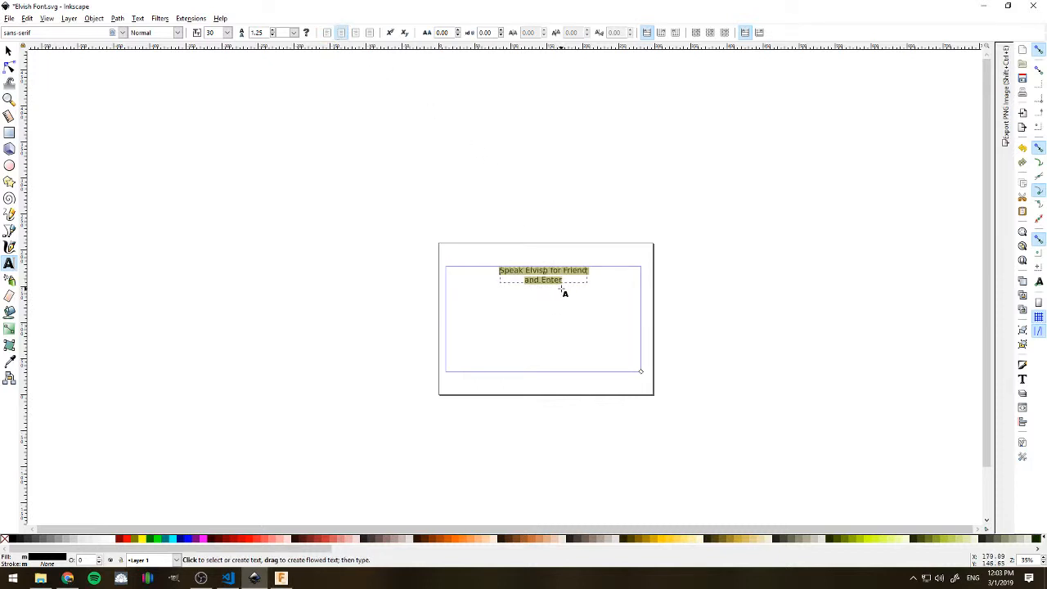
left_click(226, 33)
left_click(218, 260)
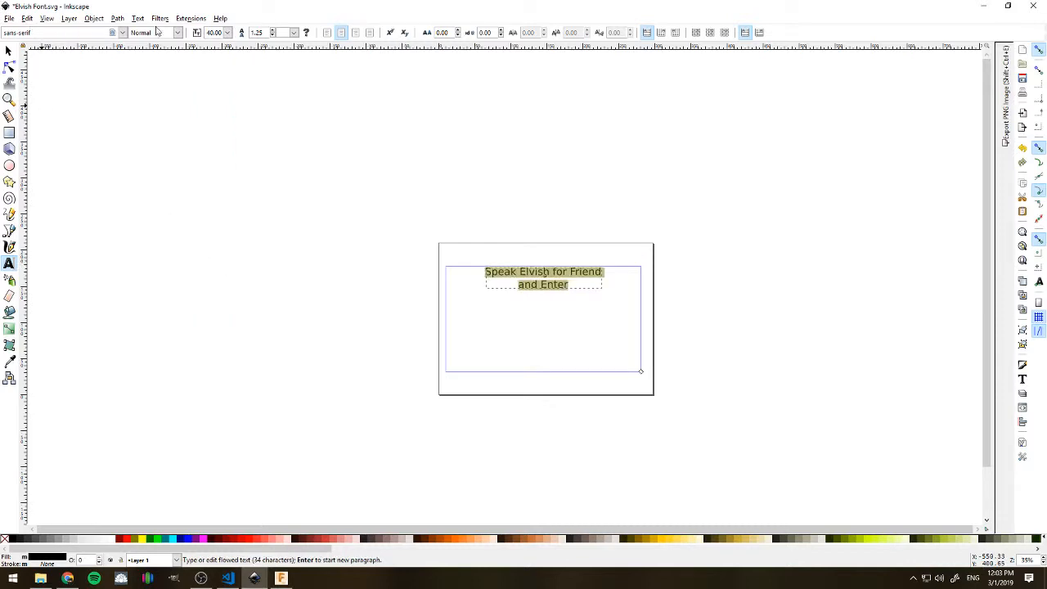
- Set the selected text's font to Elvish Ring NFI and its size to 64
left_click(122, 33)
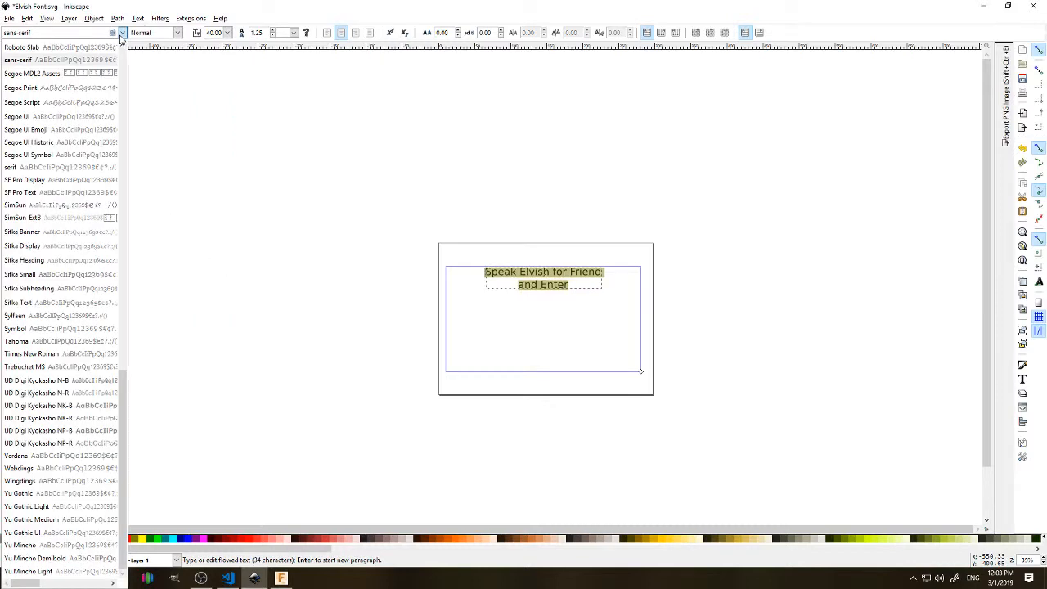
scroll(86, 131, "up", 15)
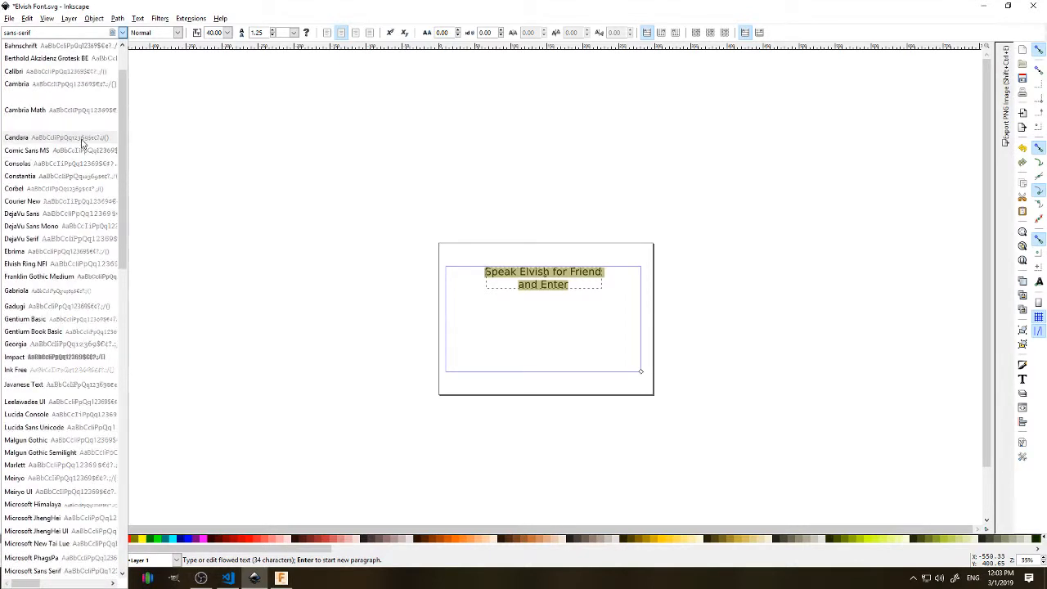
left_click(64, 264)
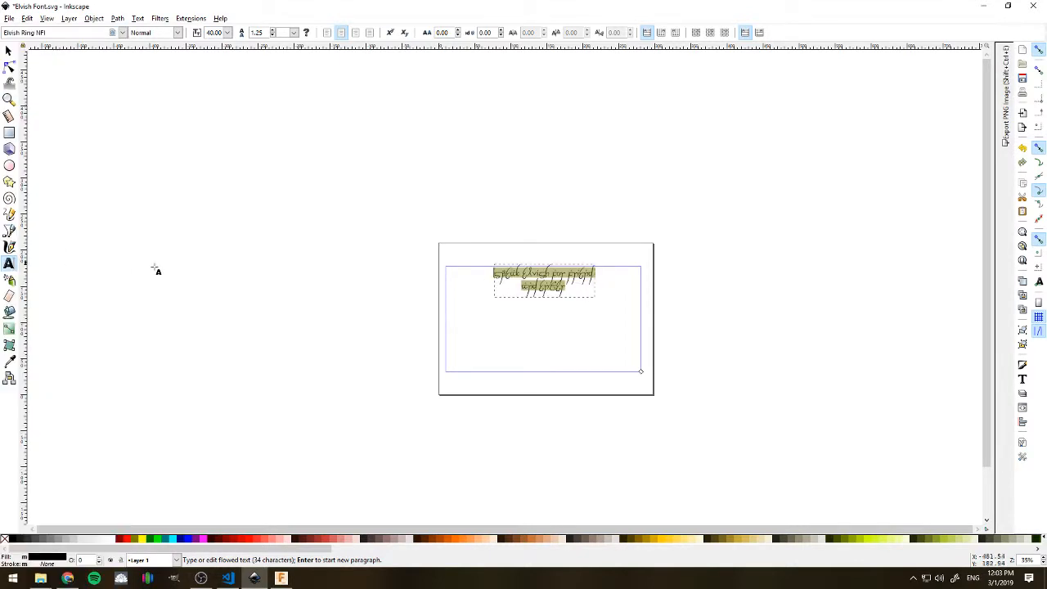
left_click(228, 33)
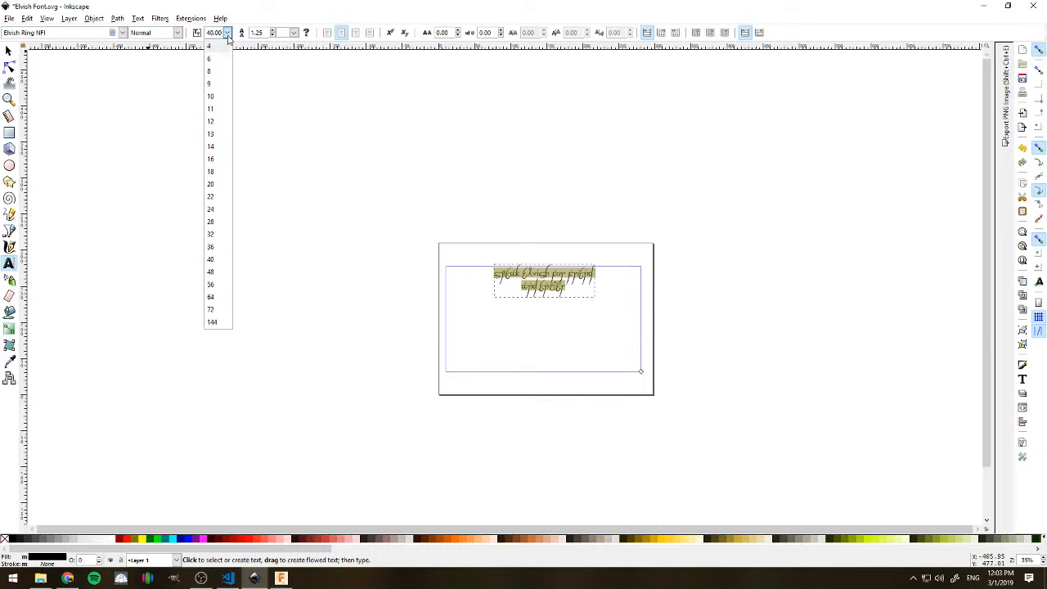
left_click(214, 298)
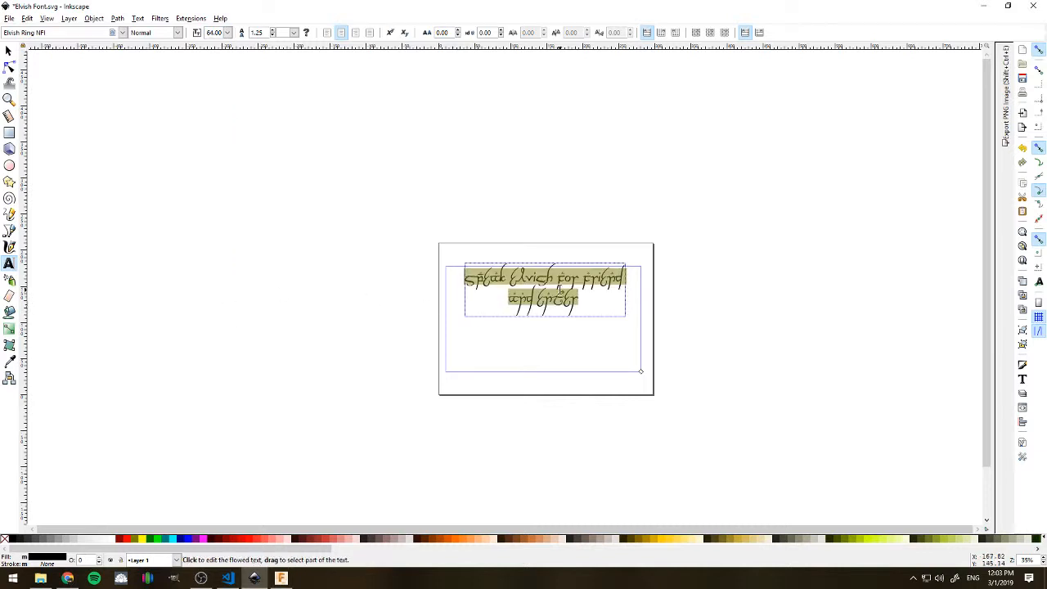
- Move the Elvish text block down to about the middle of the page and deselect it
left_click(572, 348)
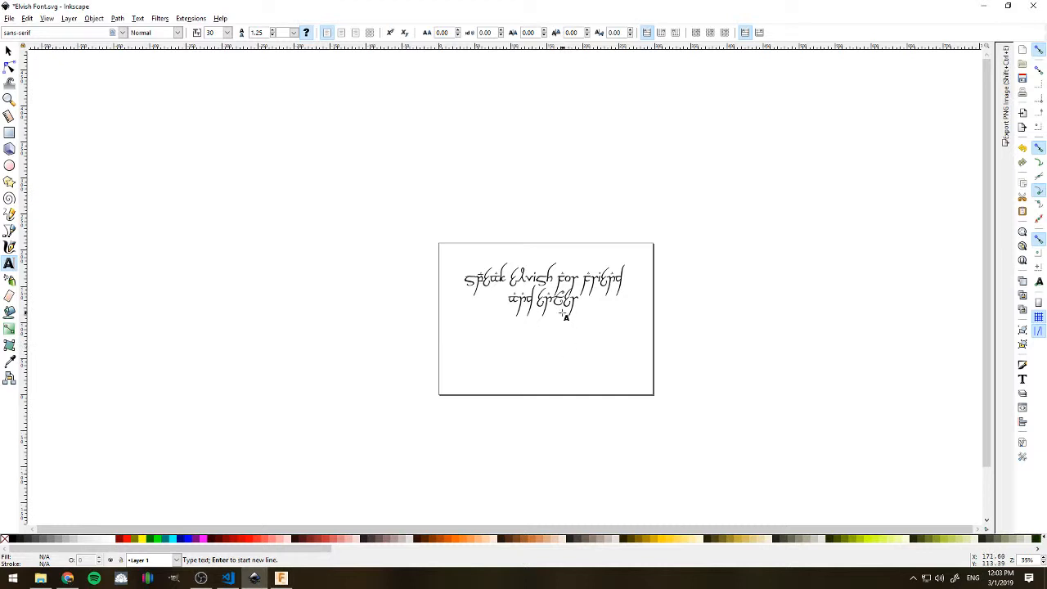
left_click(566, 313)
left_click(8, 50)
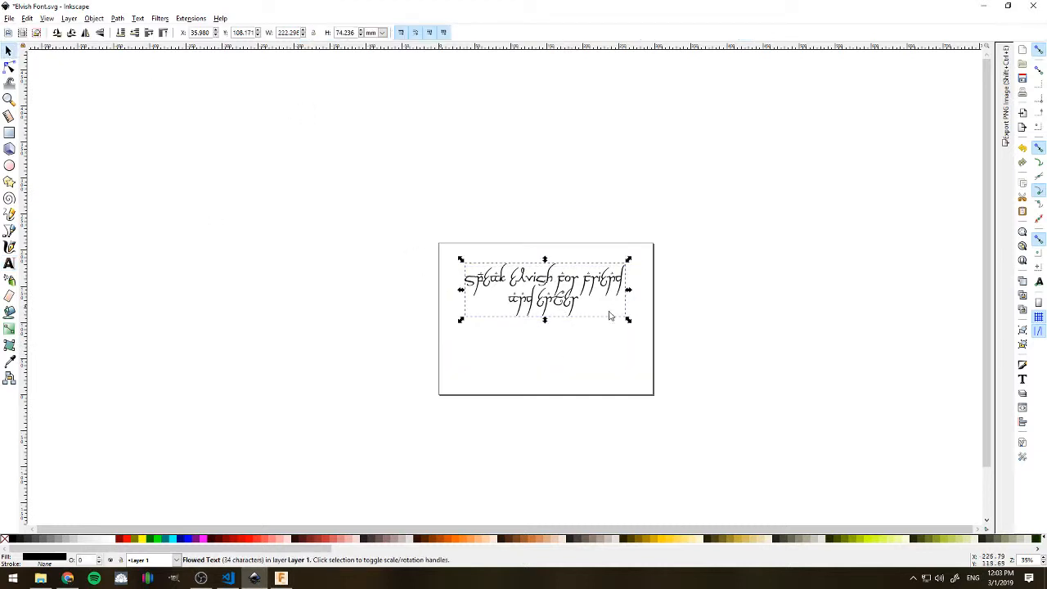
left_click_drag(556, 287, 560, 316)
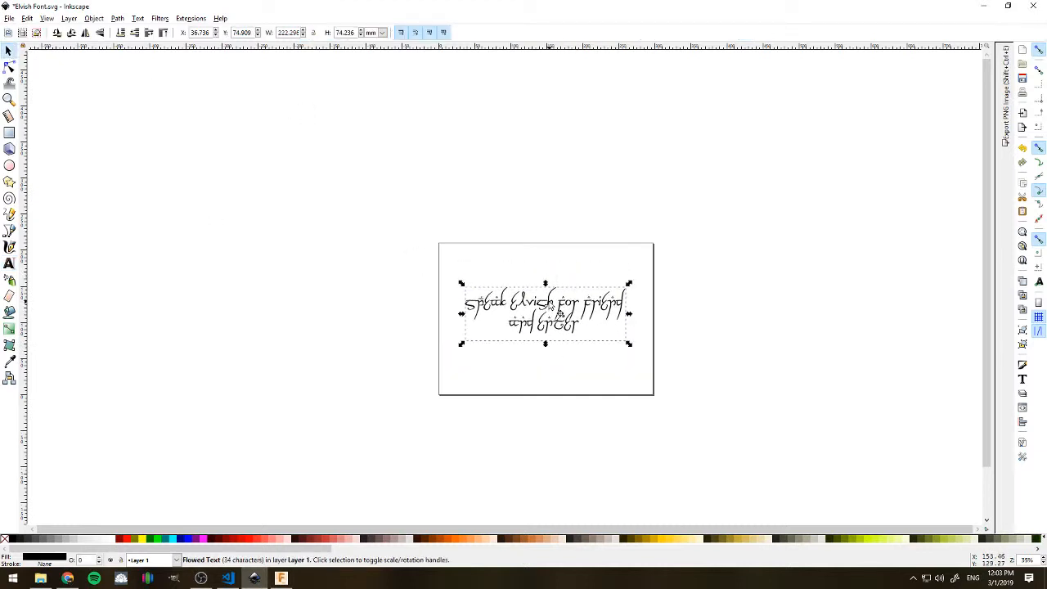
left_click(554, 372)
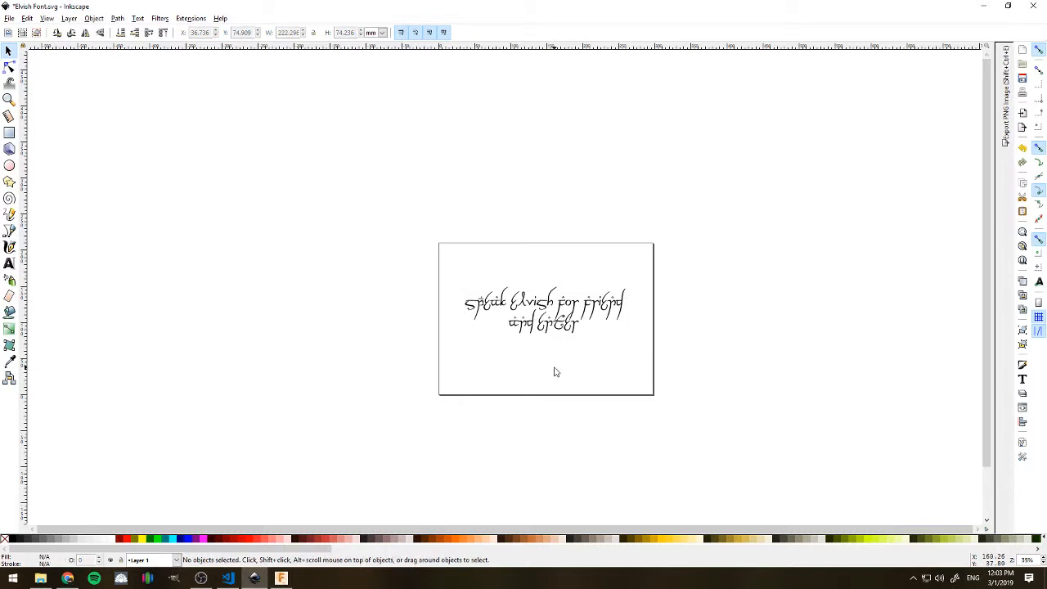
- Convert the Elvish text object to paths
left_click(553, 326)
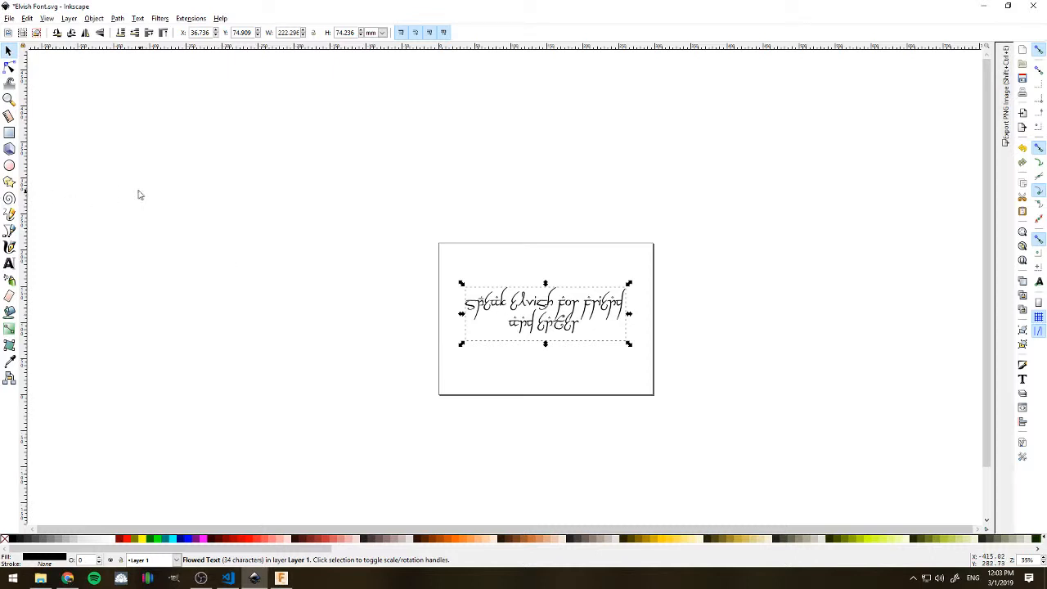
left_click(94, 18)
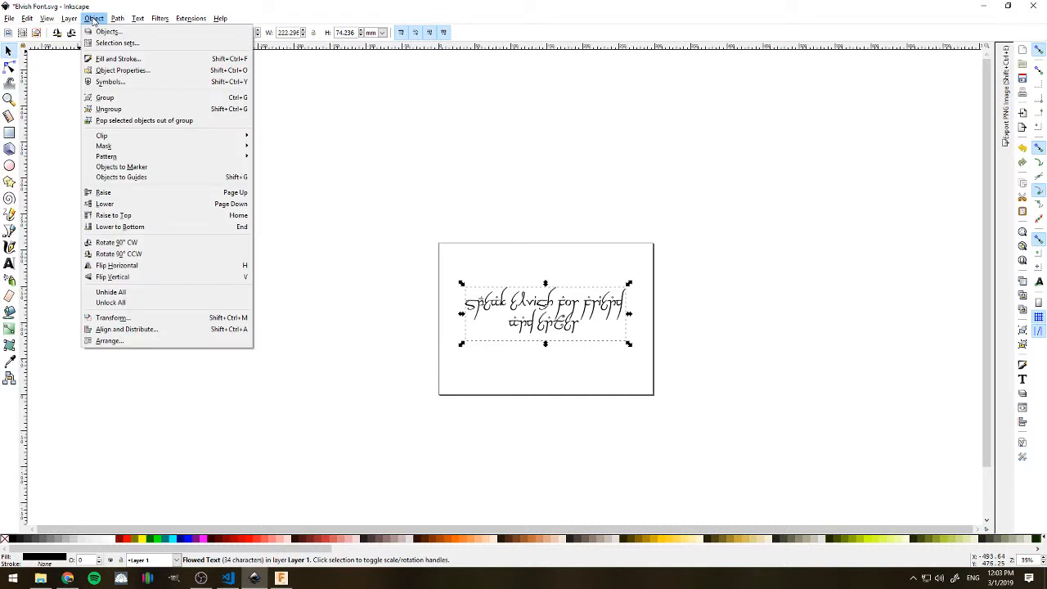
mouse_move(118, 18)
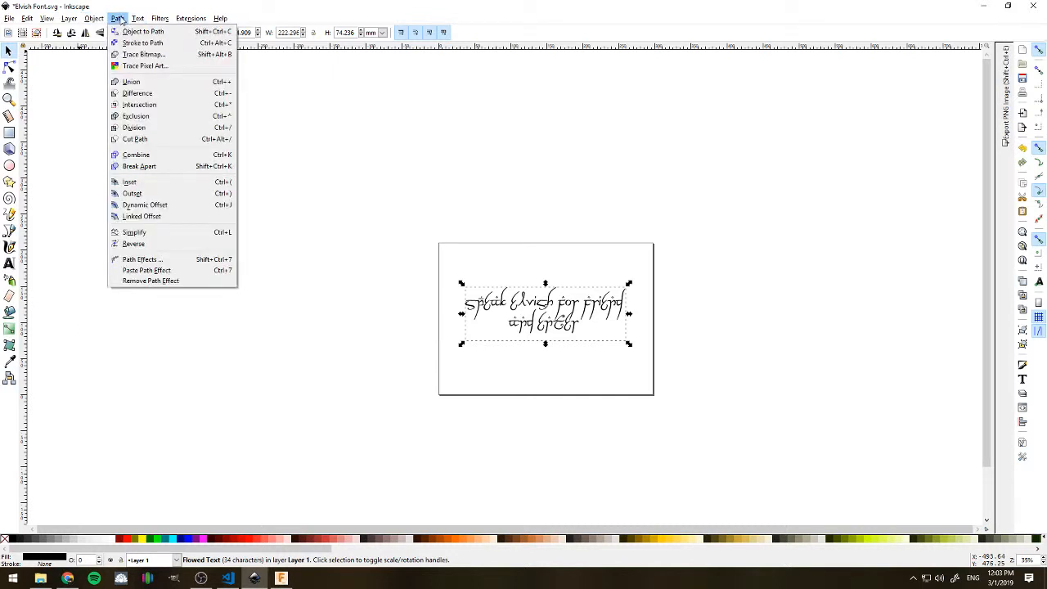
left_click(127, 31)
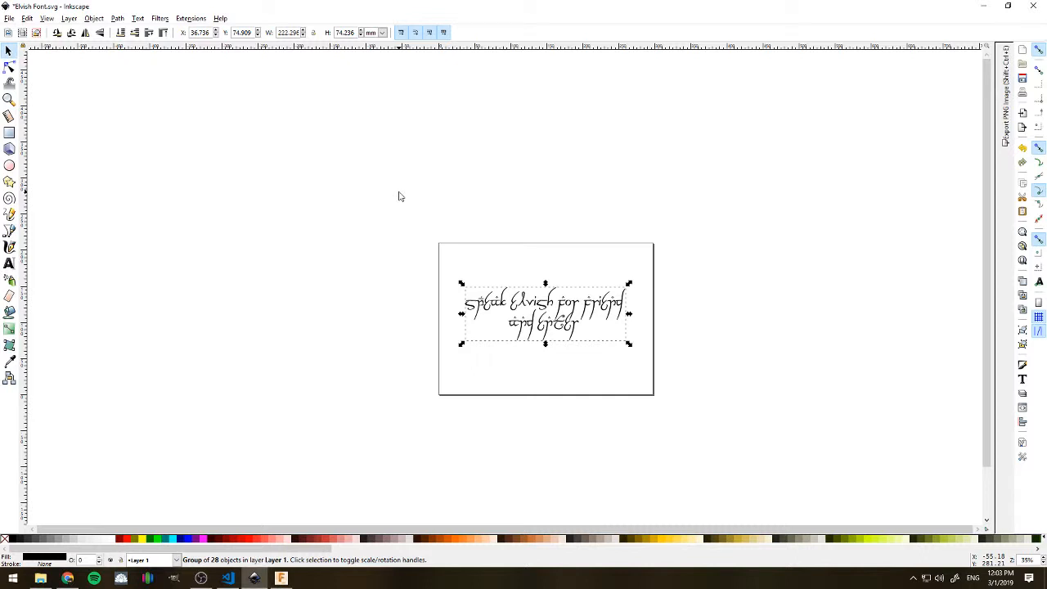
- Save the drawing as a Plain SVG over the existing Elvish Font file in the Font Tutorial folder
left_click(10, 19)
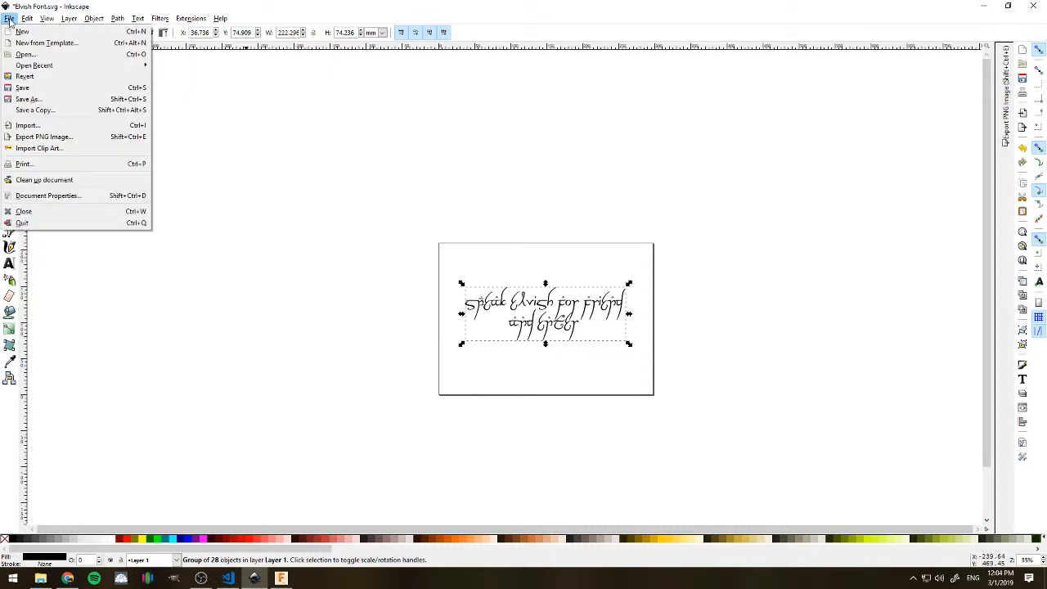
left_click(27, 99)
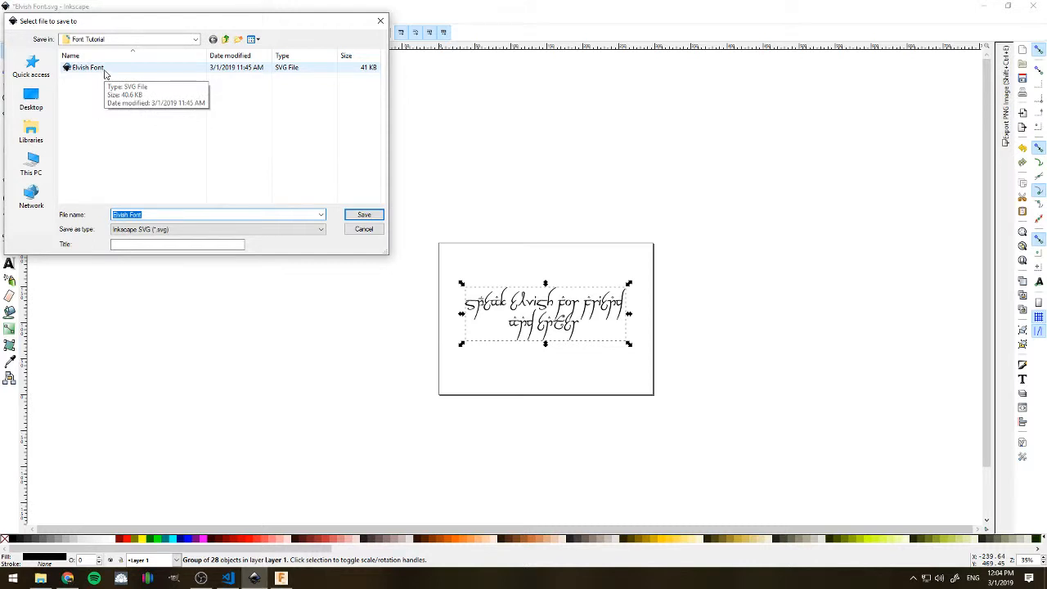
left_click(242, 230)
left_click(241, 230)
left_click(241, 230)
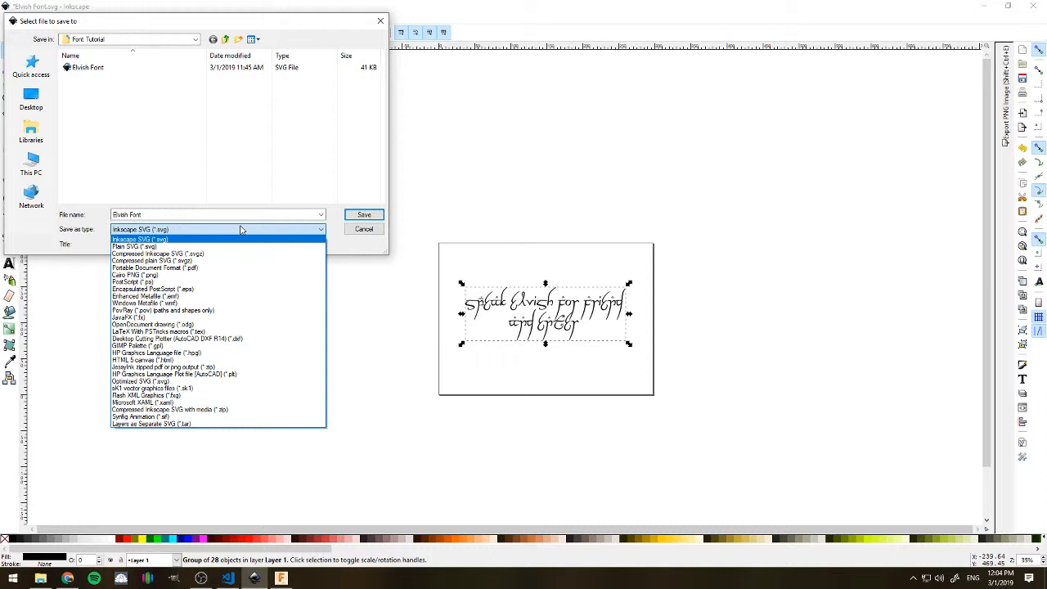
left_click(219, 247)
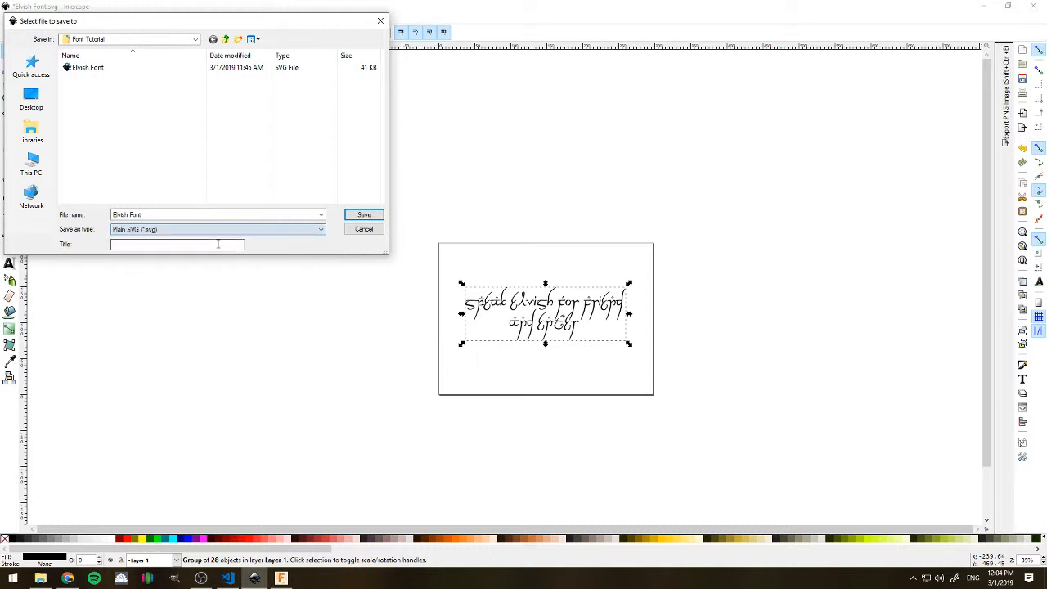
left_click(207, 70)
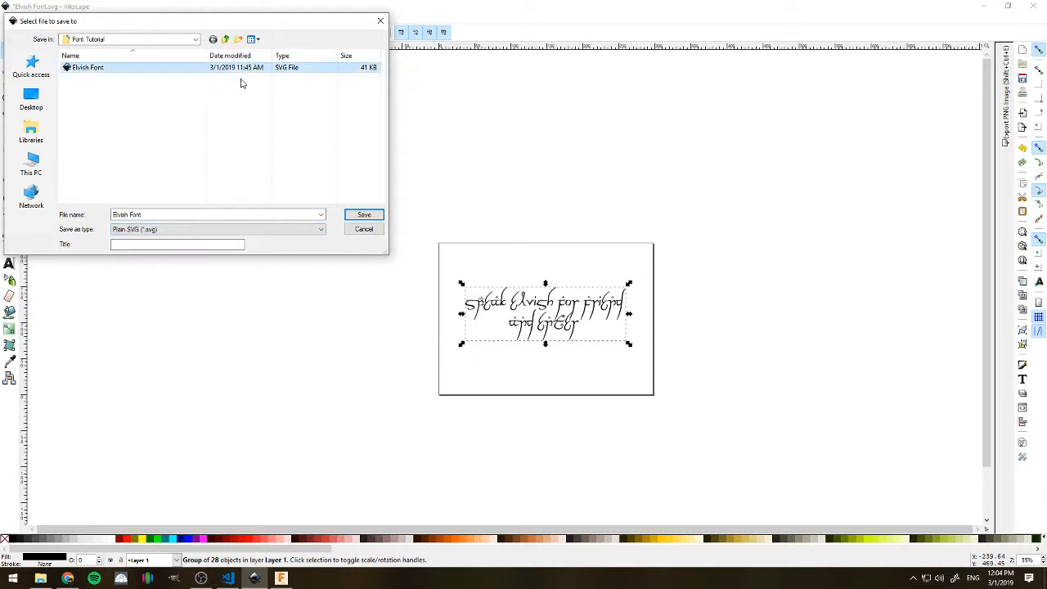
left_click(372, 218)
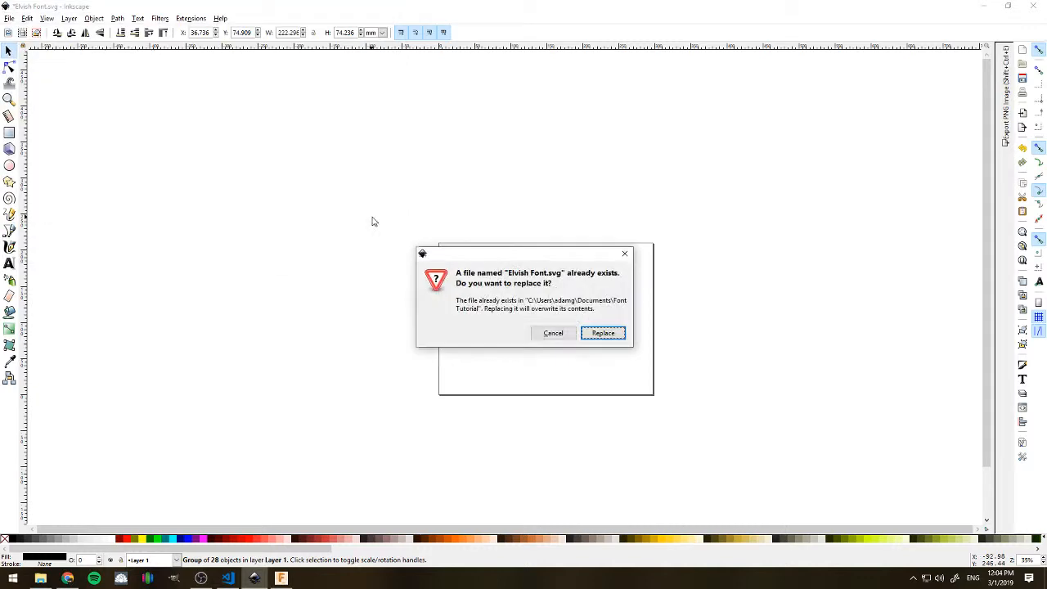
left_click(602, 333)
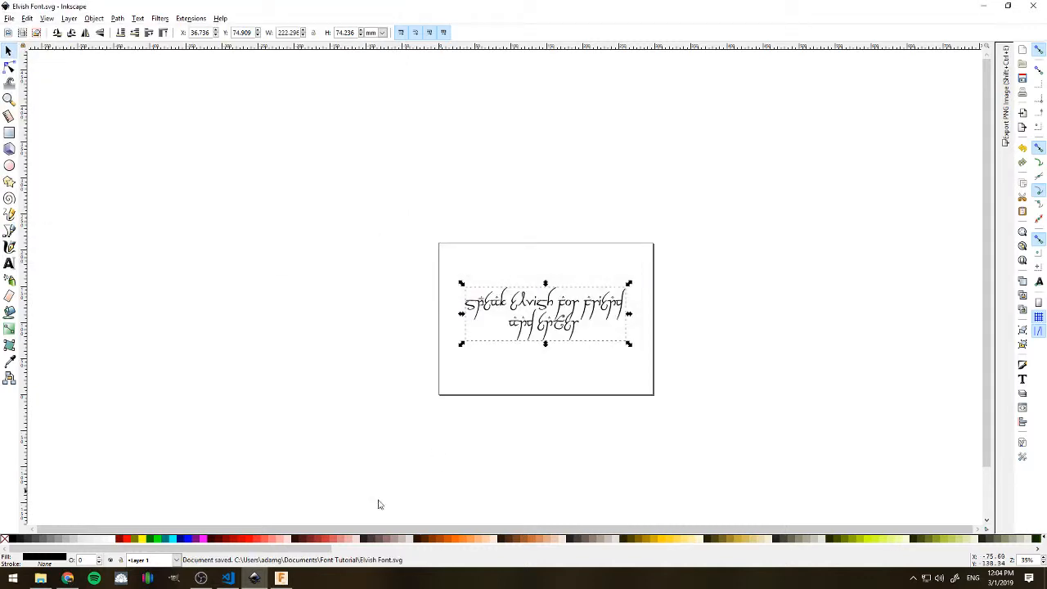
- Switch to Fusion 360 and insert the Elvish Font SVG onto the front face of the block
left_click(282, 578)
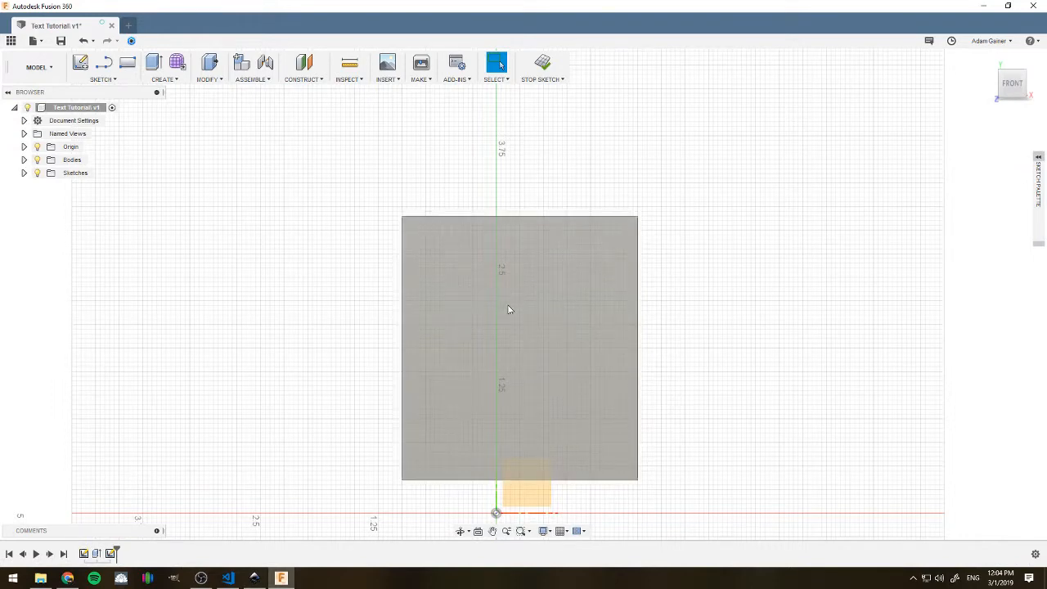
left_click(508, 353)
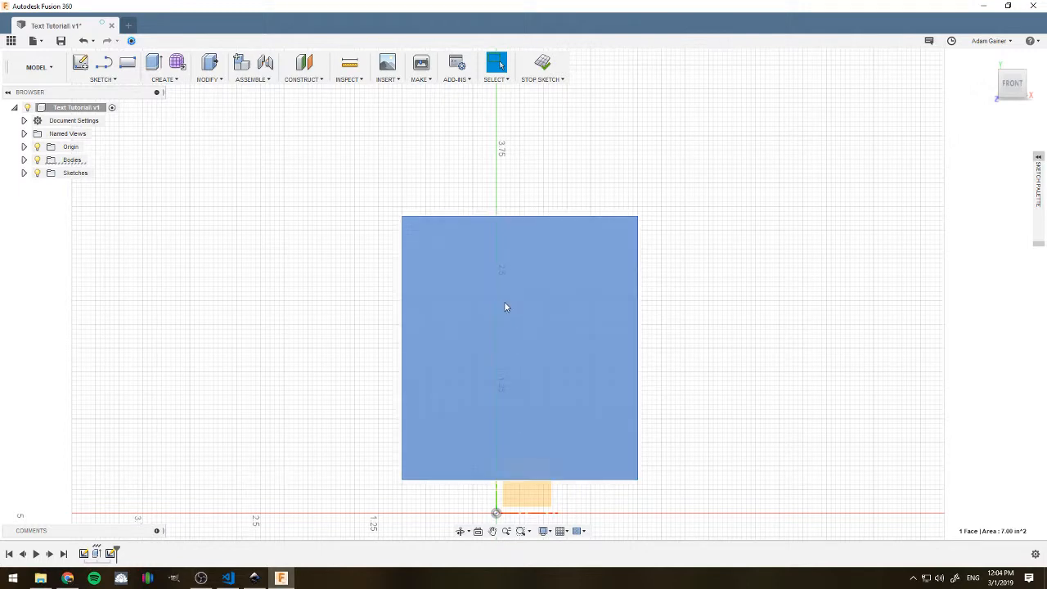
left_click(388, 79)
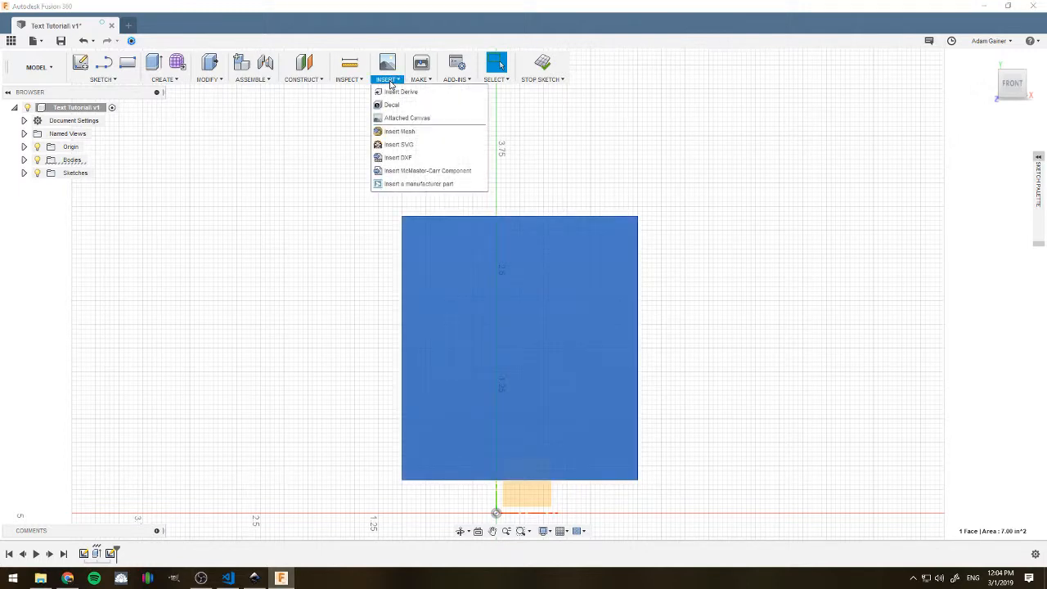
left_click(386, 145)
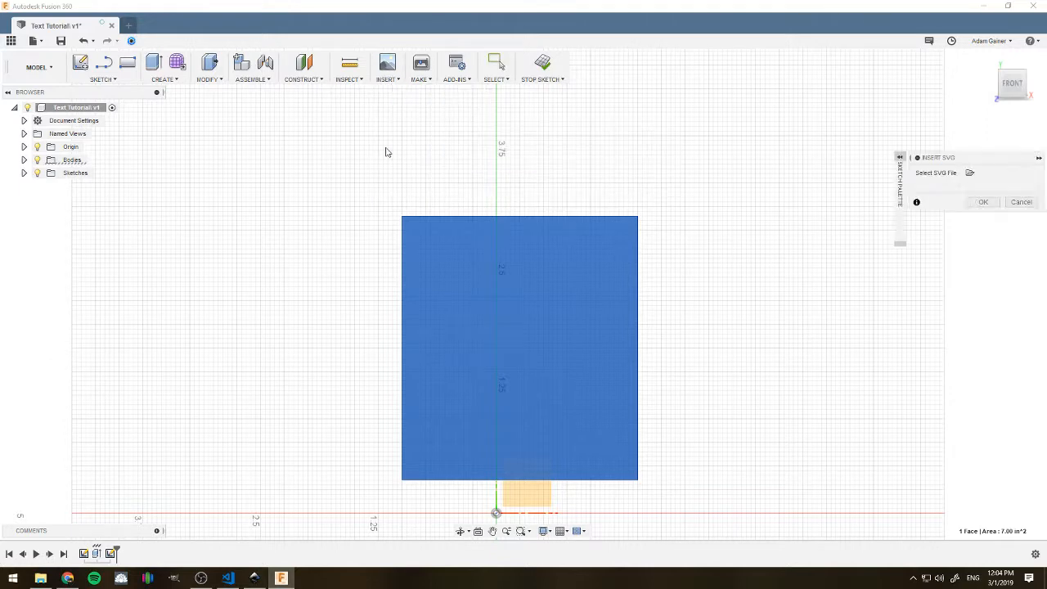
left_click(969, 173)
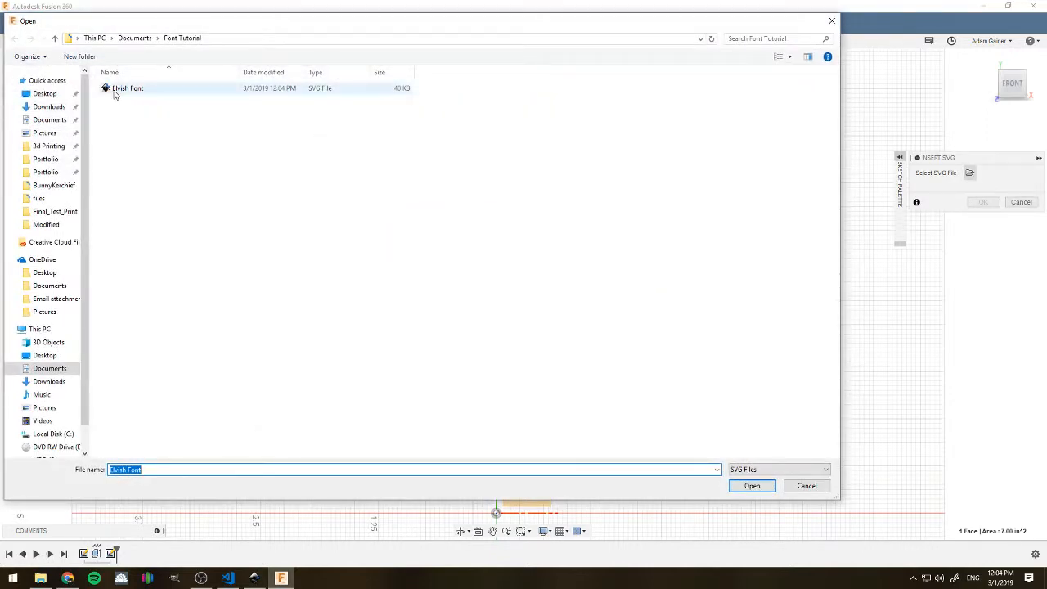
double_click(123, 88)
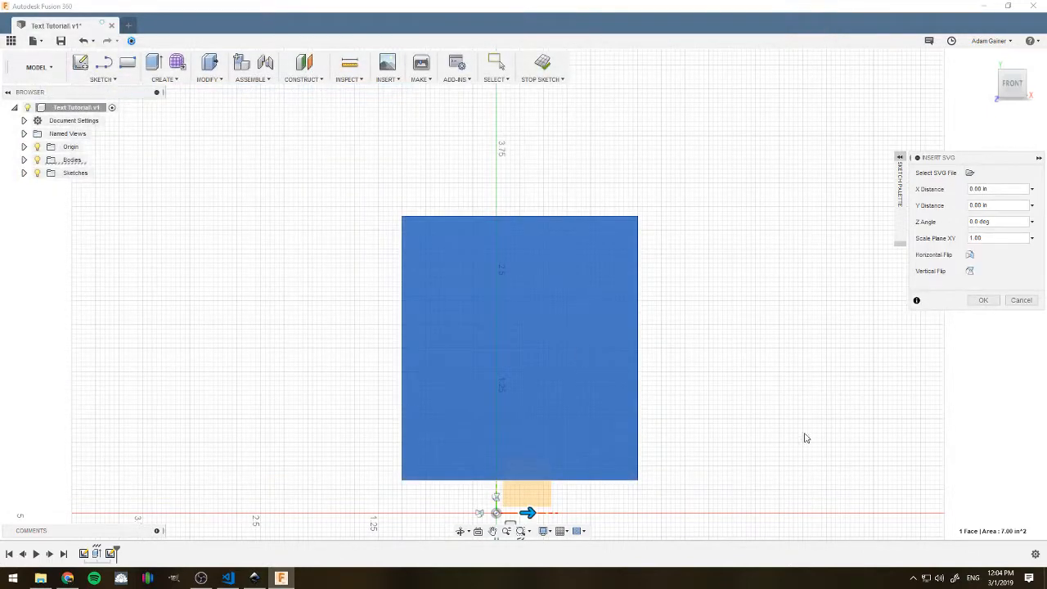
- Move the inserted SVG onto the block's front face, at about -1.31 in X and -2.56 in Y distance, and accept the placement
scroll(667, 446, "up", 2)
scroll(671, 431, "down", 5)
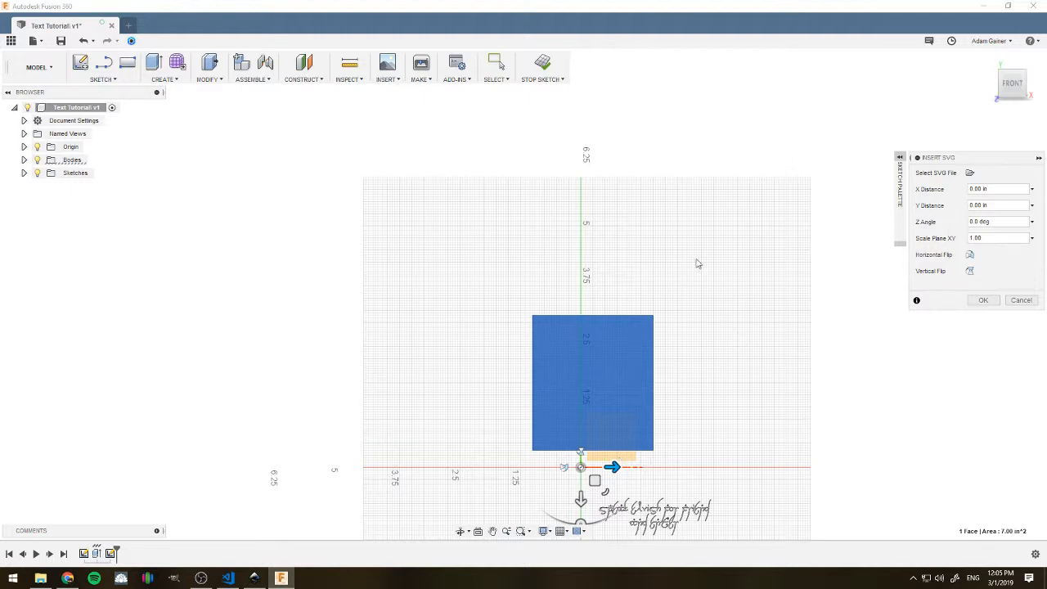
scroll(729, 472, "up", 2)
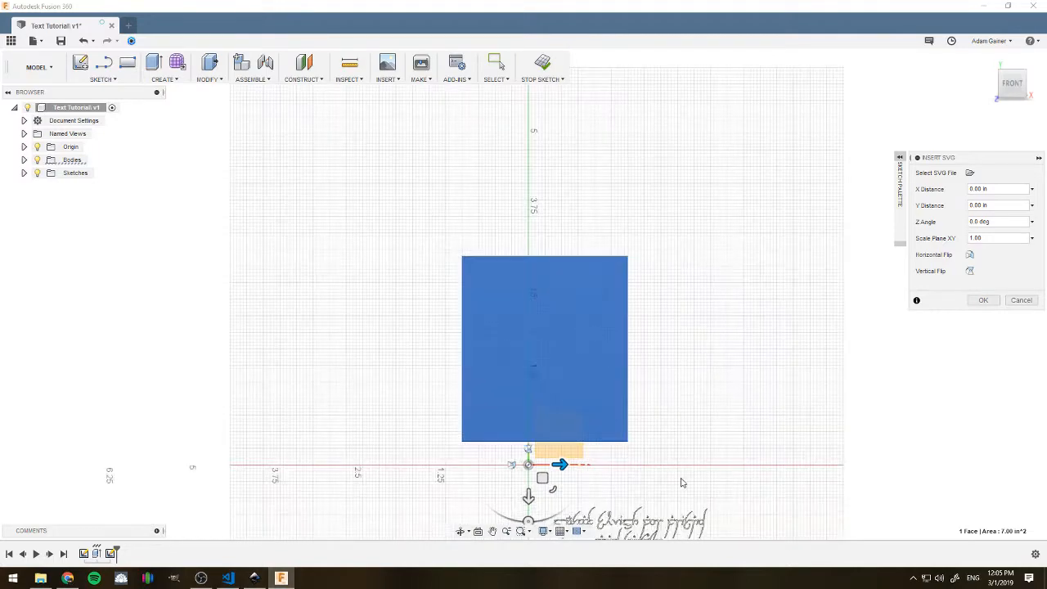
scroll(656, 488, "up", 2)
scroll(655, 488, "down", 4)
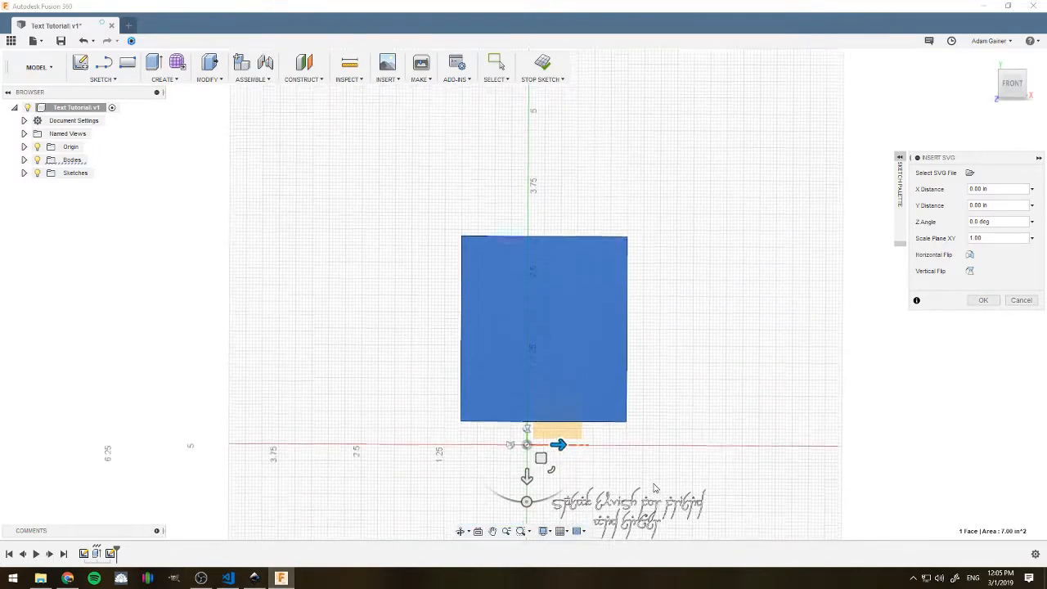
scroll(655, 488, "up", 1)
scroll(655, 488, "up", 3)
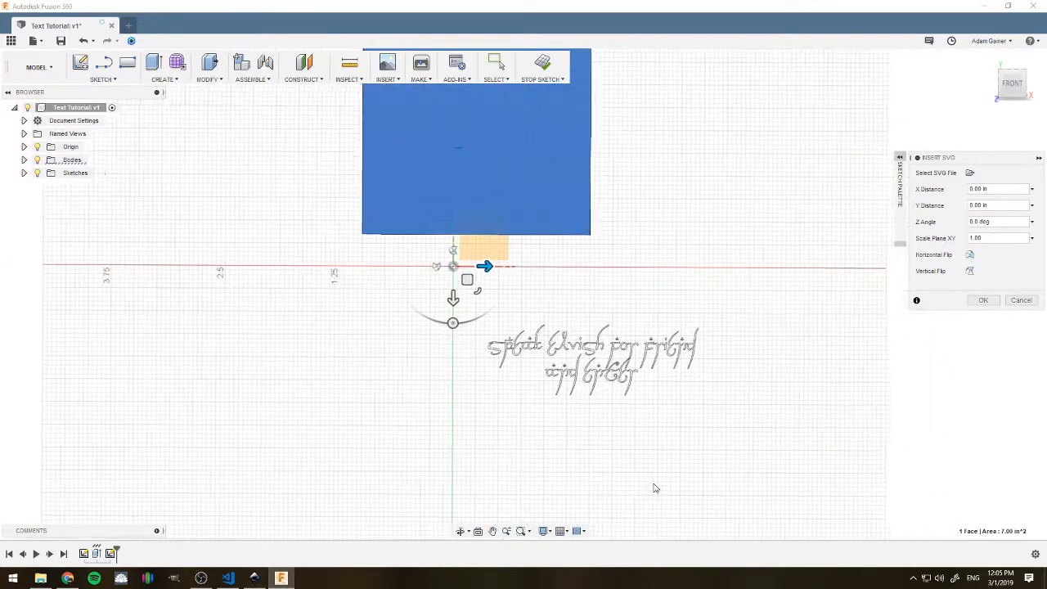
scroll(653, 488, "up", 3)
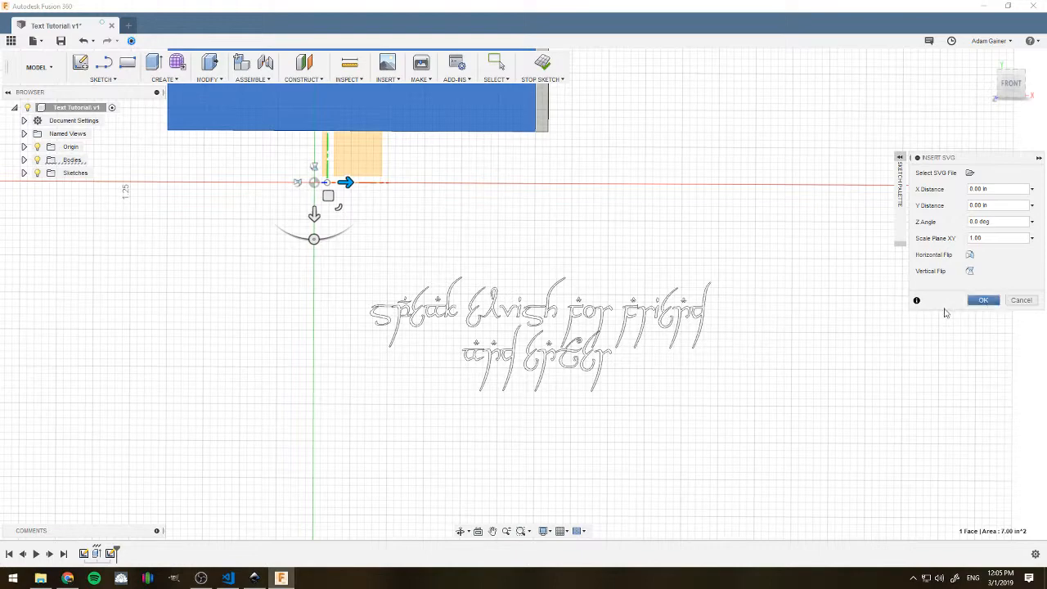
middle_click_drag(292, 246, 326, 332)
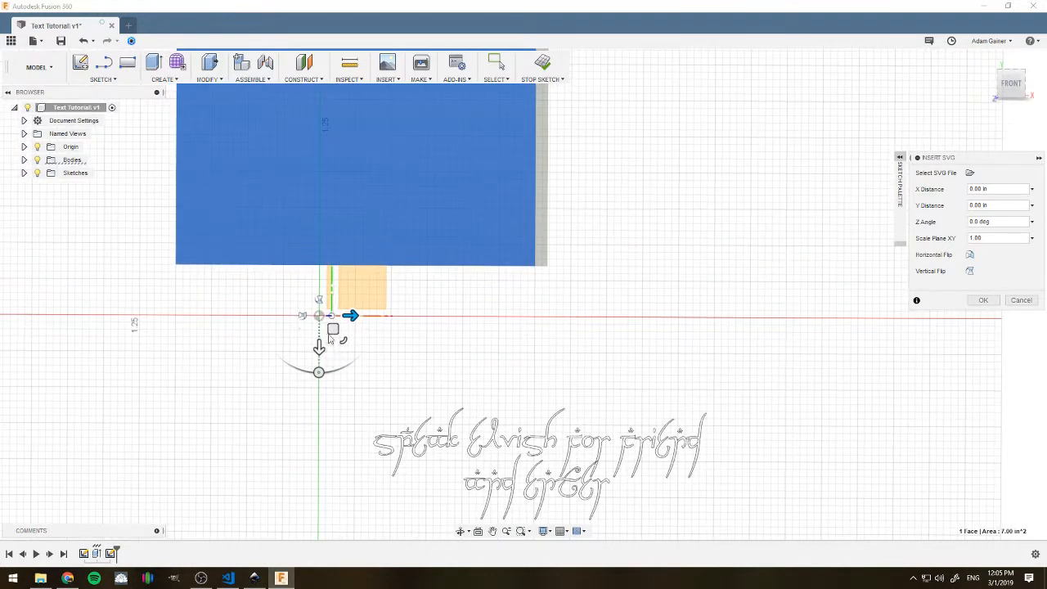
left_click_drag(328, 328, 189, 102)
scroll(187, 74, "down", 3)
left_click_drag(139, 41, 236, 134)
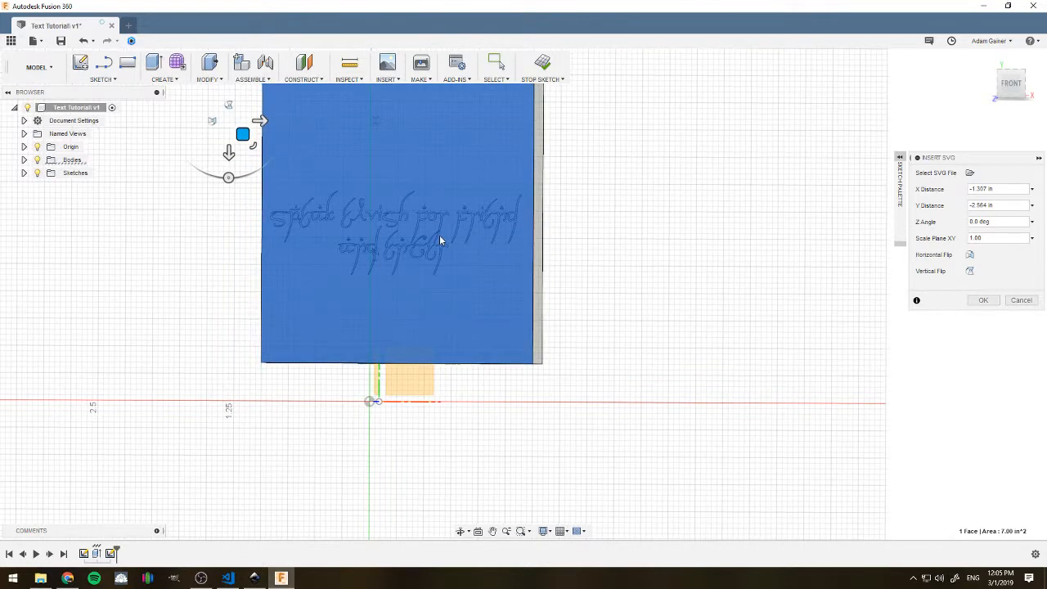
key("Return")
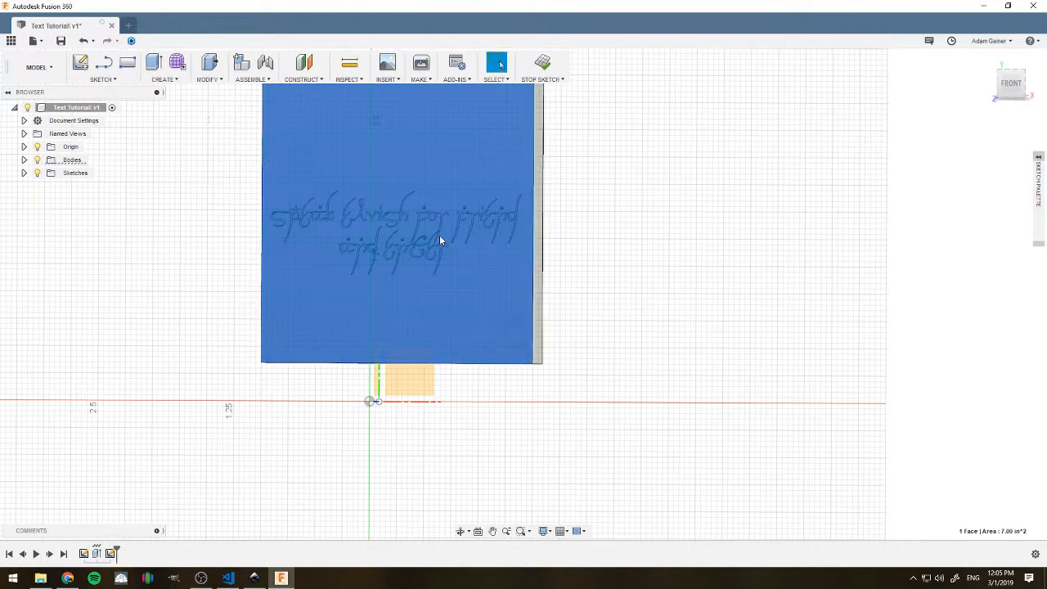
- Try to cut all the Elvish text profiles, including the enclosed letter interiors, into the block with a -0.25 in extrusion
middle_click_drag(440, 235, 328, 152, "shift")
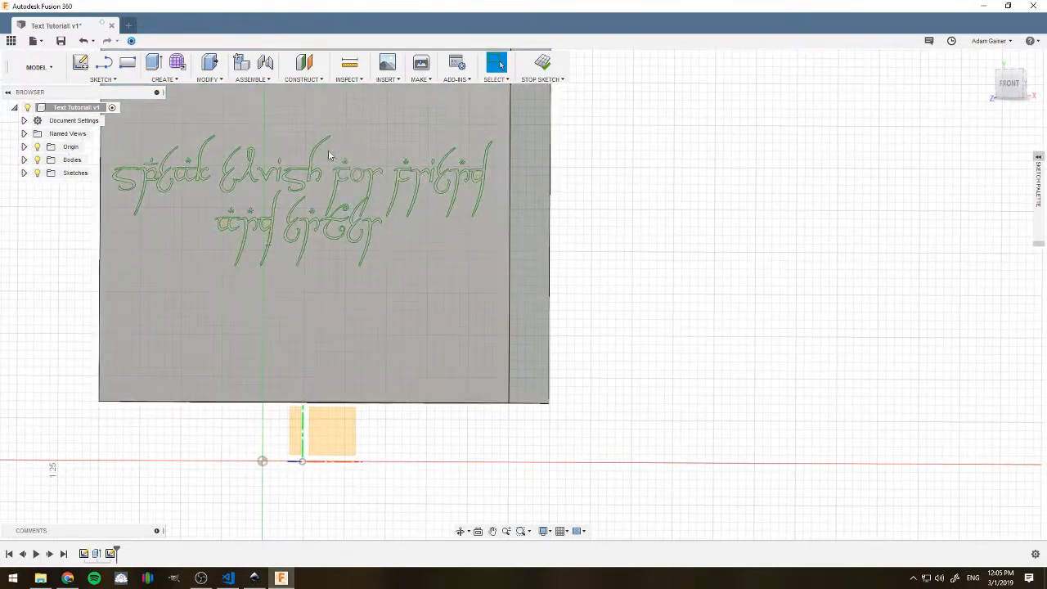
middle_click_drag(380, 245, 393, 245)
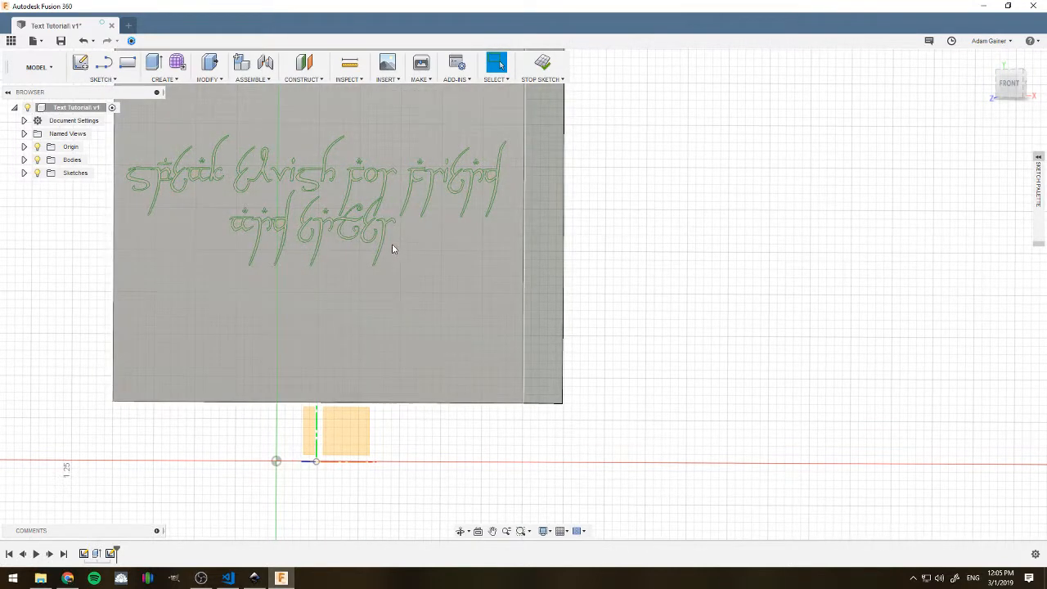
middle_click_drag(434, 175, 496, 210, "shift")
mouse_move(509, 221)
left_mouse_down()
mouse_move(346, 314)
mouse_move(193, 365)
left_mouse_up()
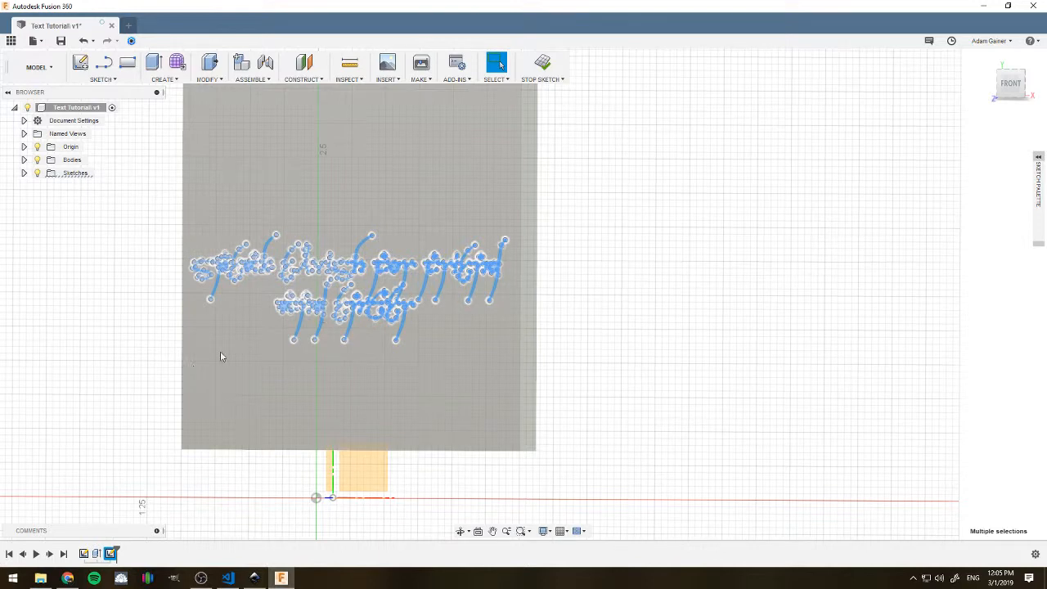
key("q")
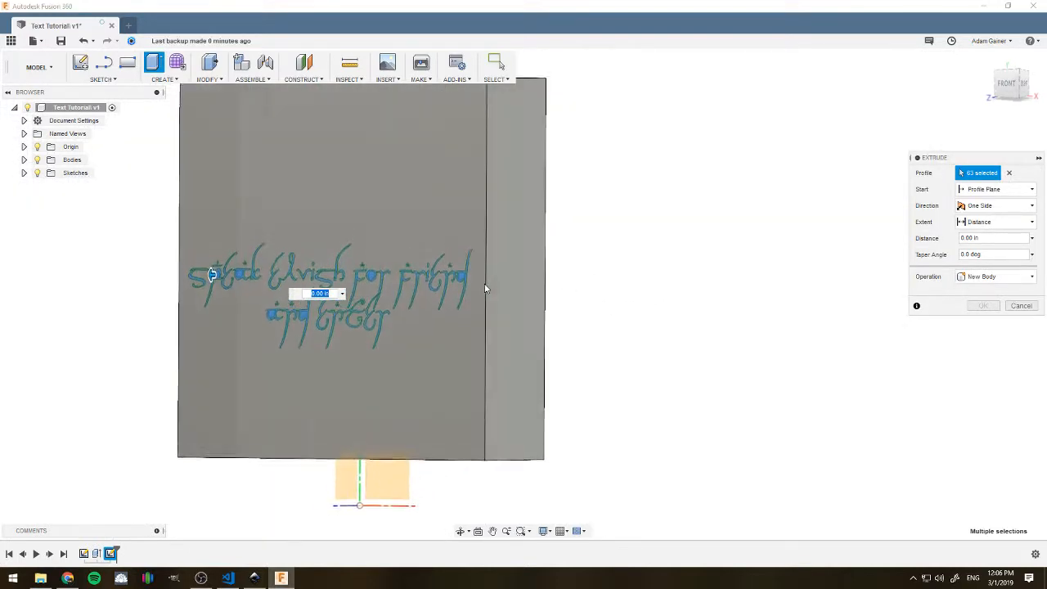
scroll(443, 297, "up", 5)
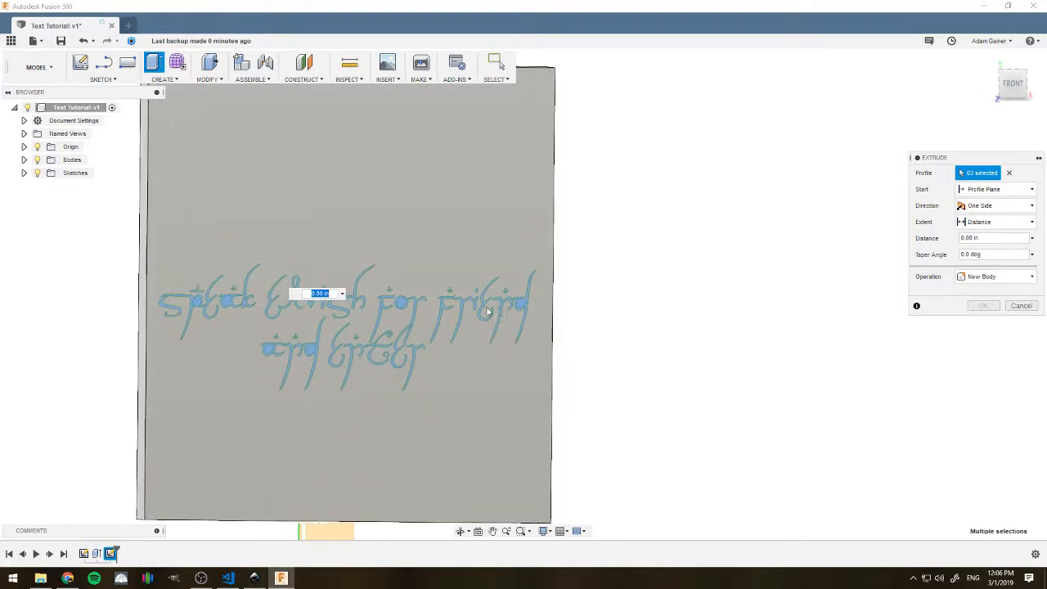
middle_click_drag(484, 312, 483, 311, "shift")
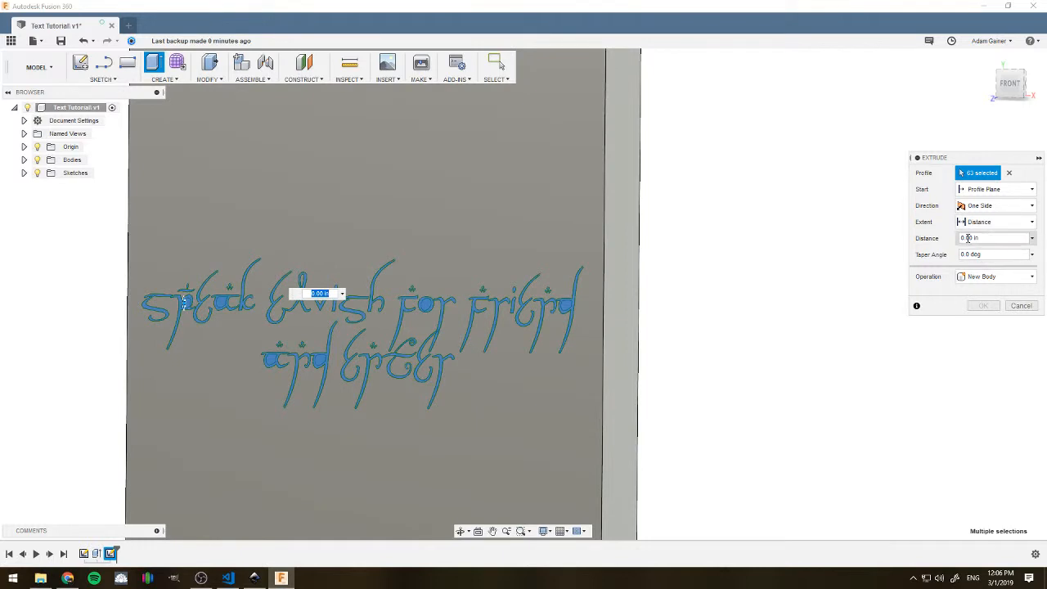
left_click(973, 240)
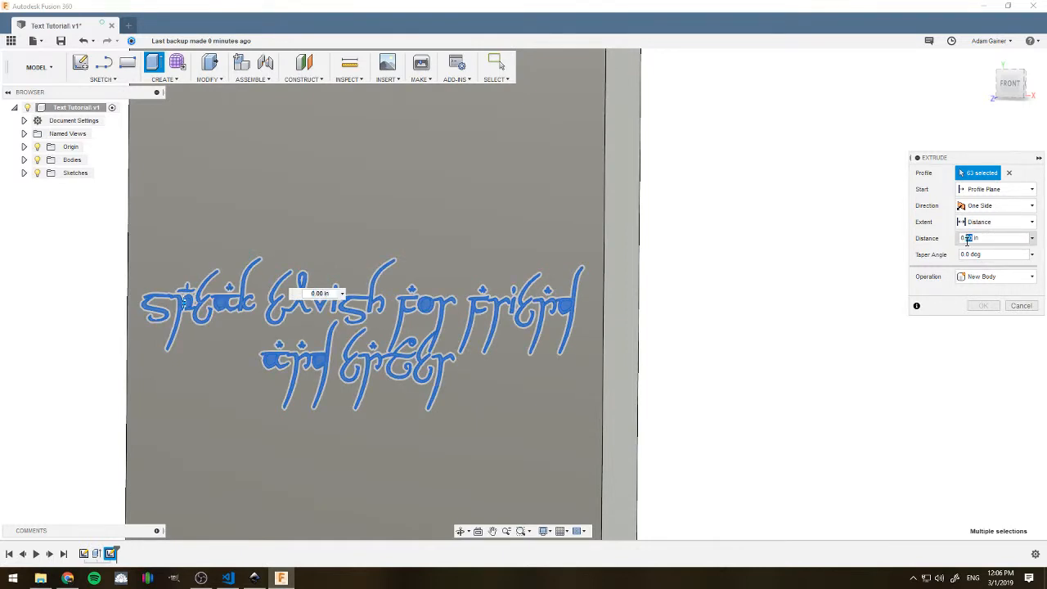
type("25")
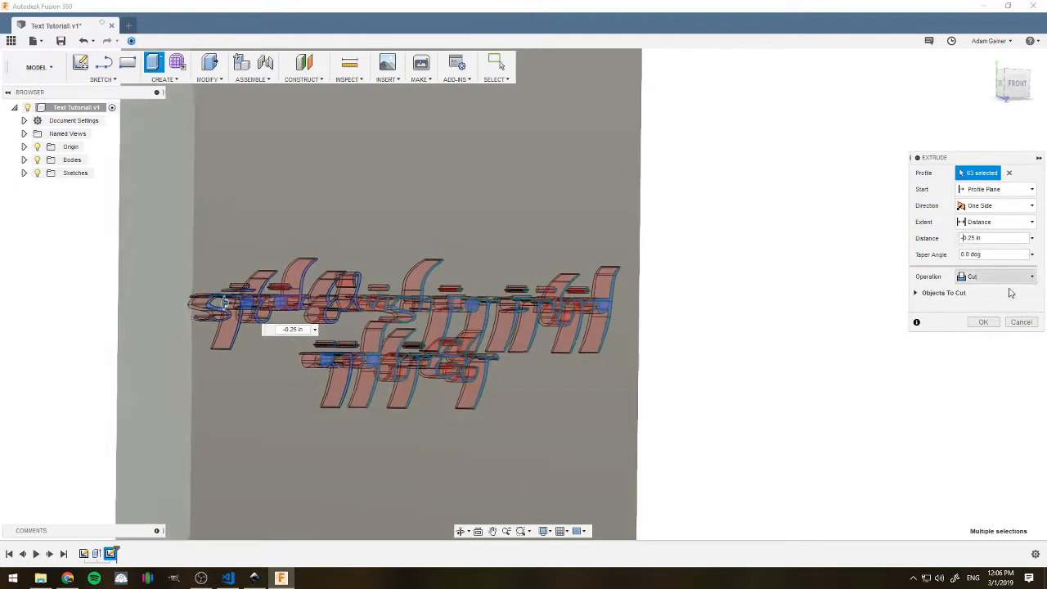
left_click(997, 325)
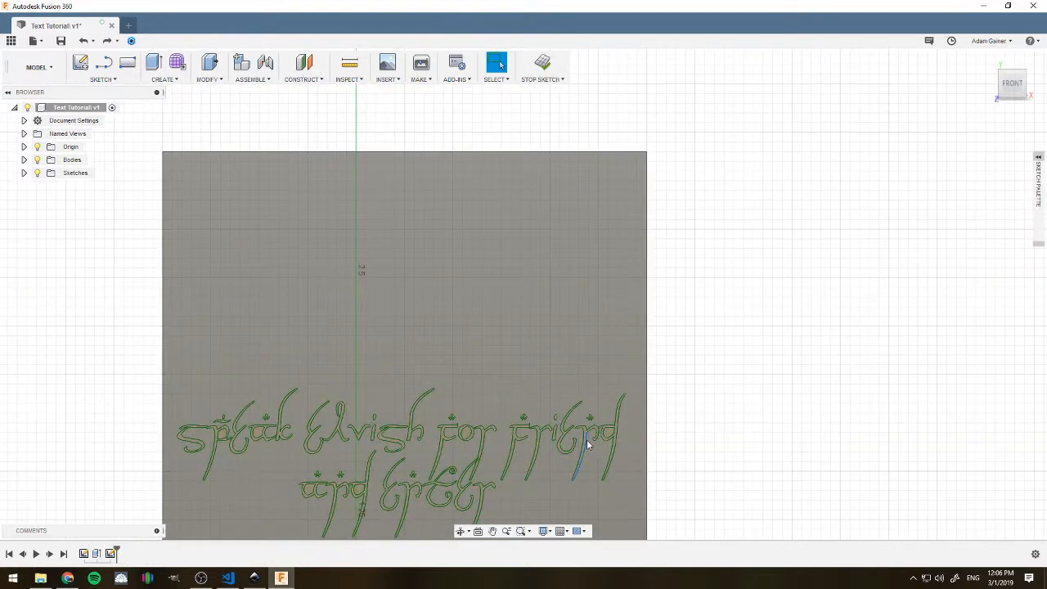
- Select all of the Elvish text in the sketch and exclude the enclosed interiors of letters such as p, a, o and d
scroll(587, 439, "up", 3)
middle_click_drag(589, 429, 612, 280)
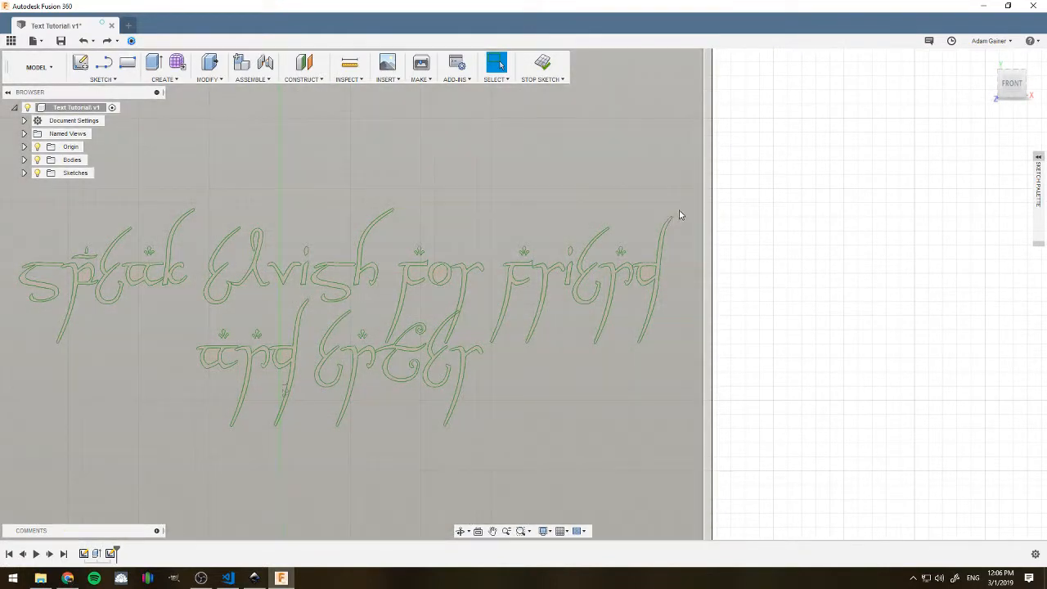
mouse_move(679, 214)
left_mouse_down()
mouse_move(238, 439)
mouse_move(5, 431)
mouse_move(17, 446)
left_mouse_up()
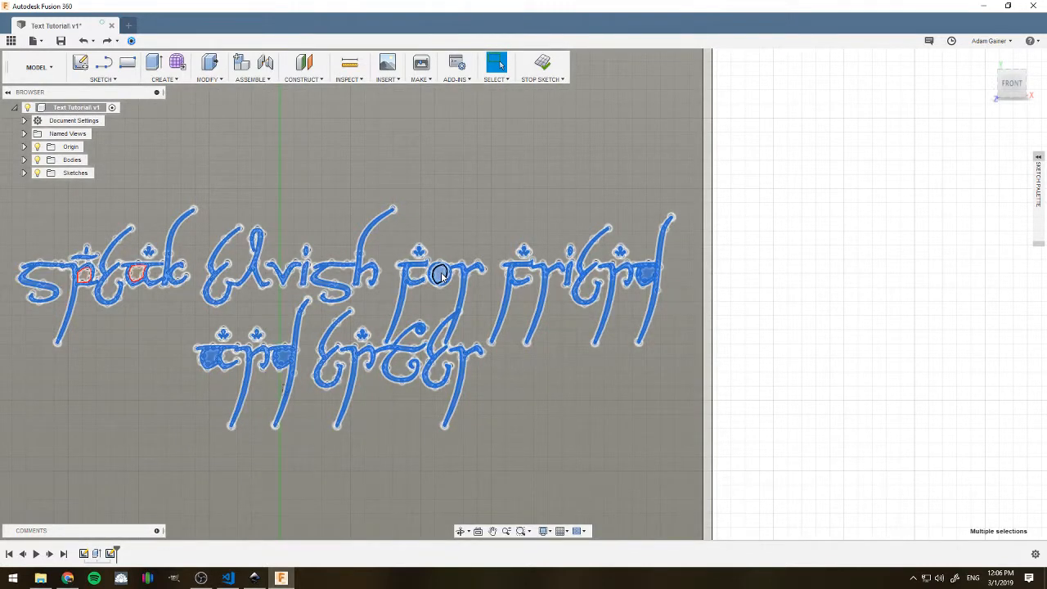
left_click(442, 277, "ctrl")
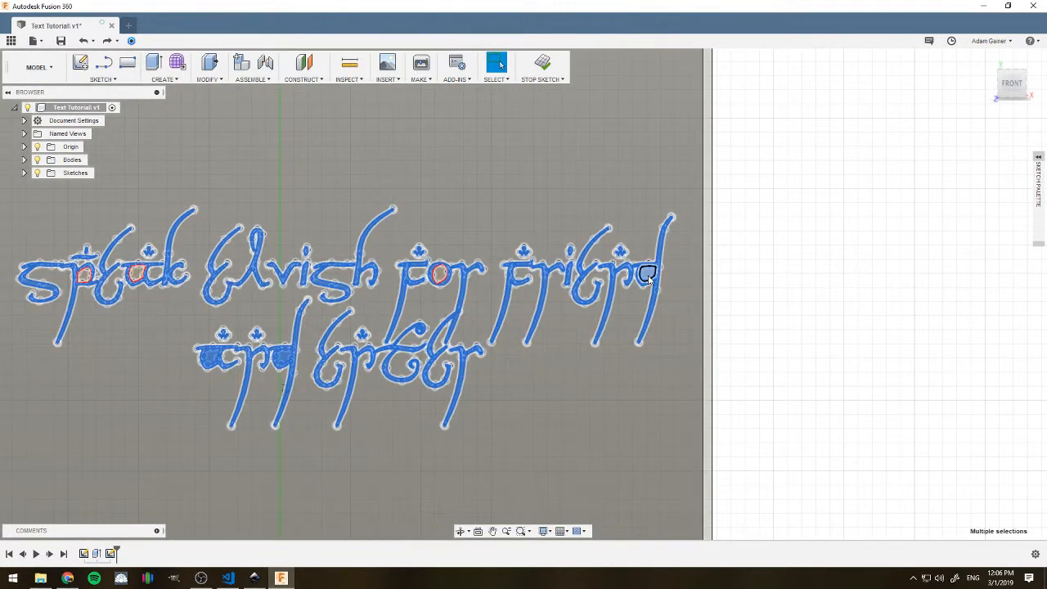
left_click(646, 276, "ctrl")
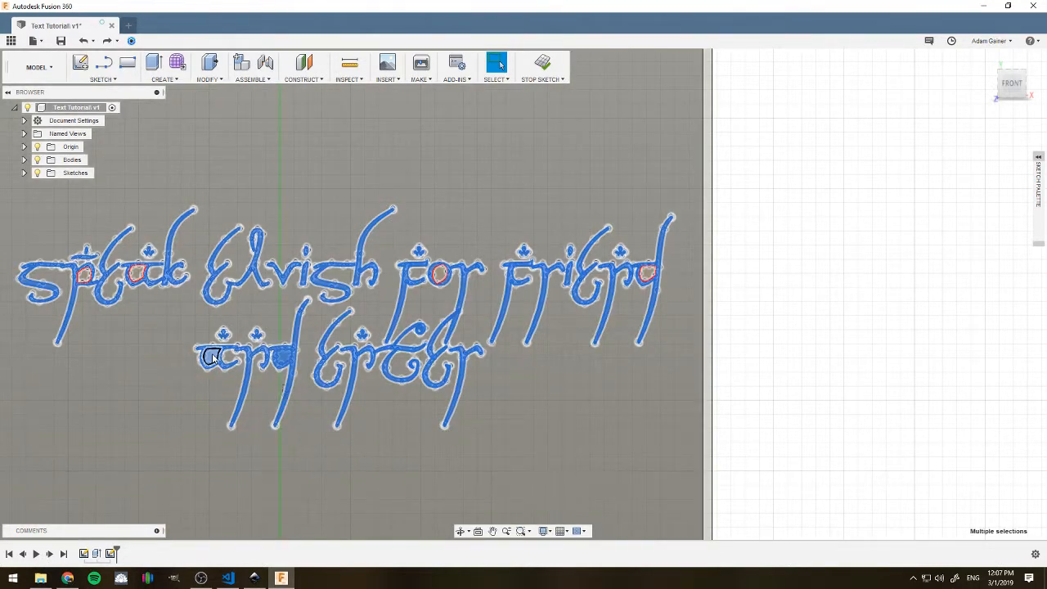
left_click(211, 356, "ctrl")
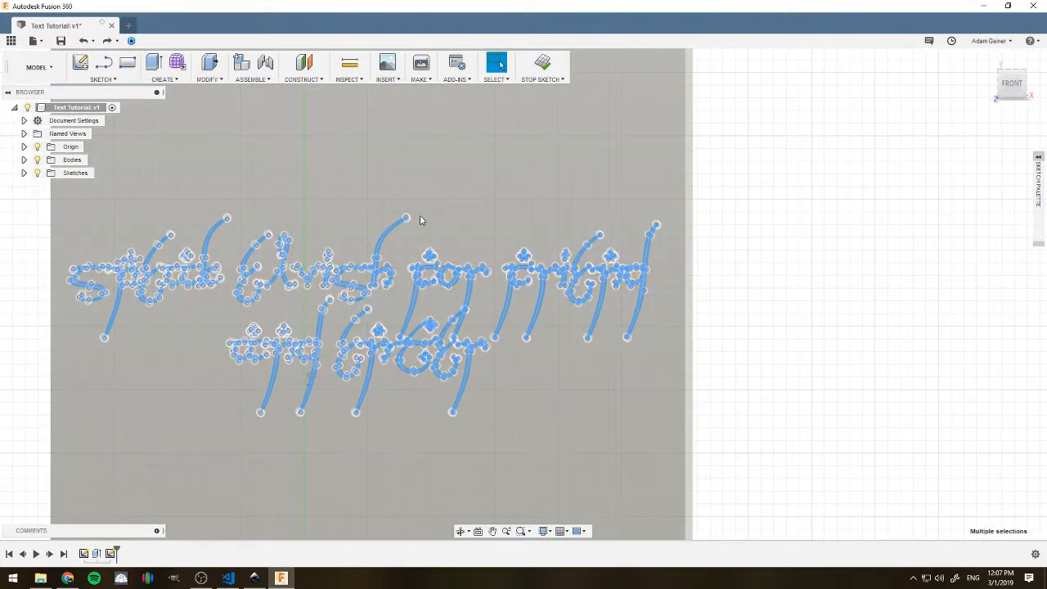
- Cut the selected letter profiles into the block with an extrusion of -0.50 in
key("e")
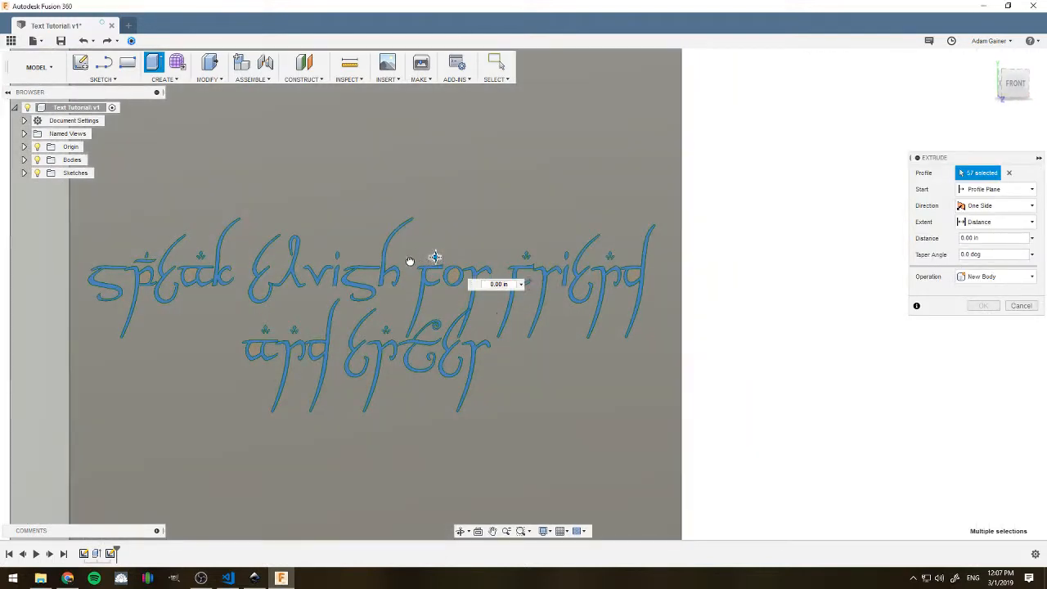
left_click_drag(410, 261, 408, 258)
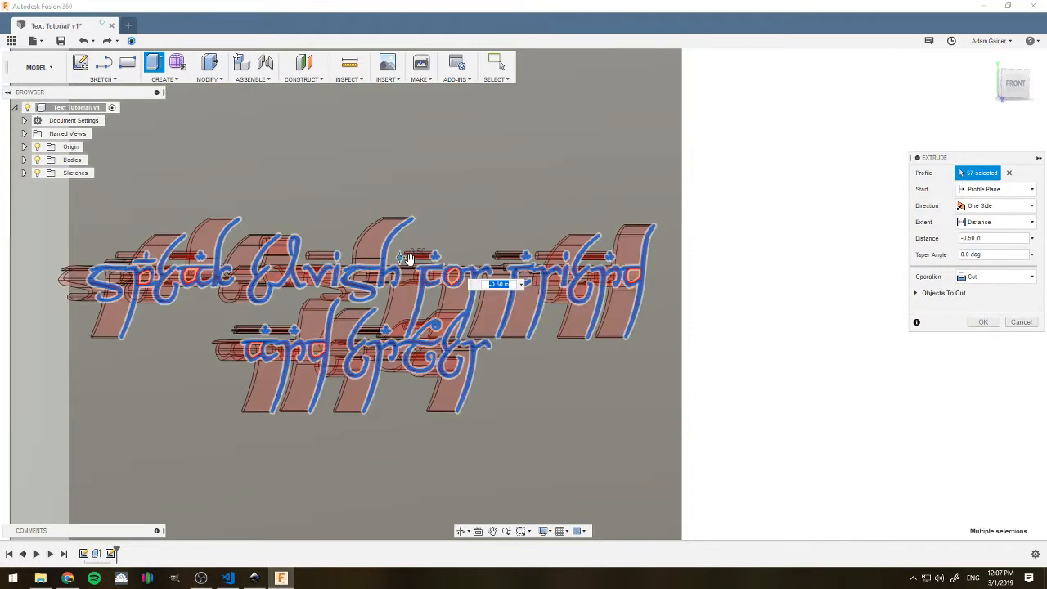
left_click(984, 321)
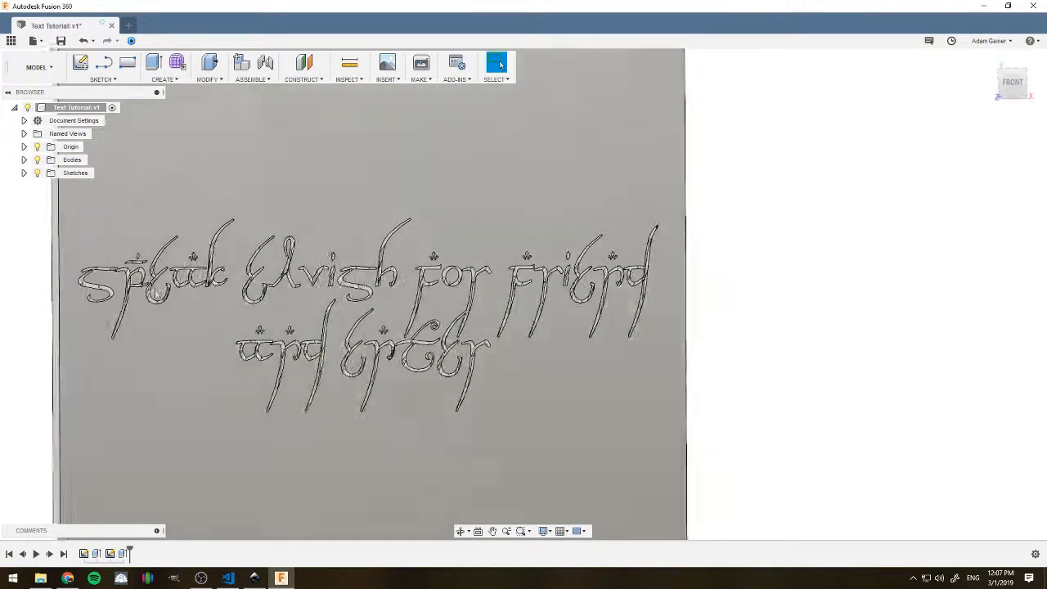
mouse_move(155, 291)
middle_mouse_down("shift")
mouse_move(202, 295)
mouse_move(253, 346)
mouse_move(299, 227)
mouse_move(534, 297)
middle_mouse_up("shift")
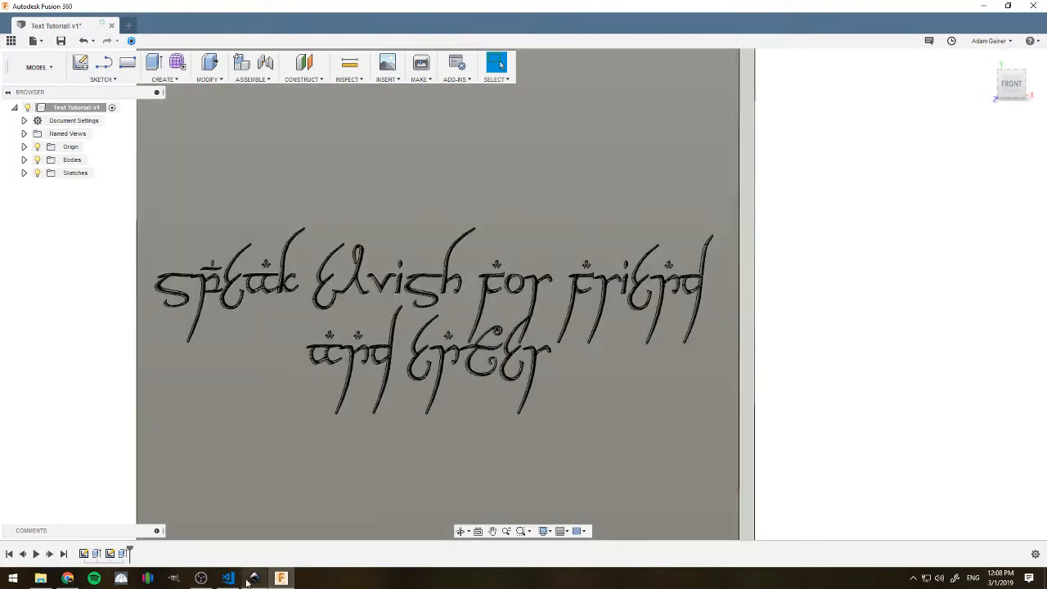
- Switch back to the Elvish text drawing in Inkscape
left_click(255, 578)
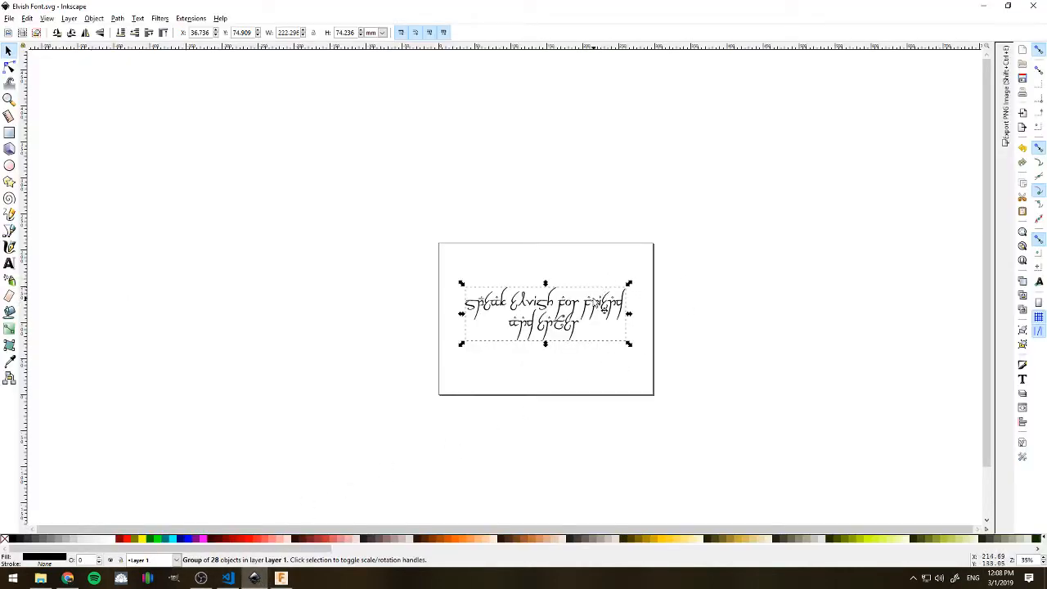